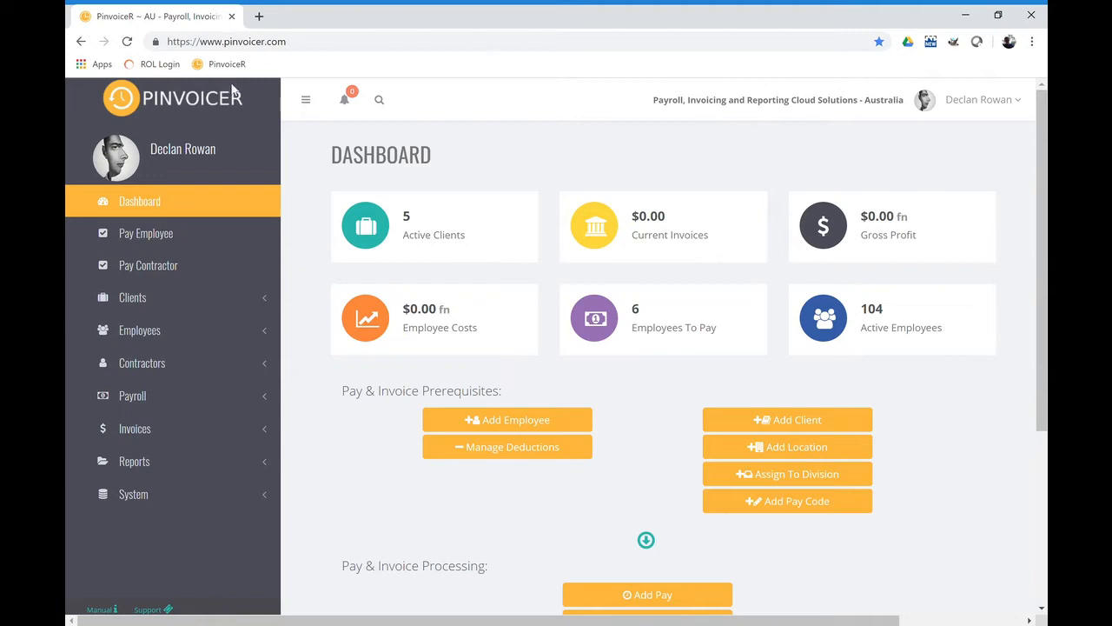
Step: Search for the employee by partial name and open that employee's list of payslips
click(380, 101)
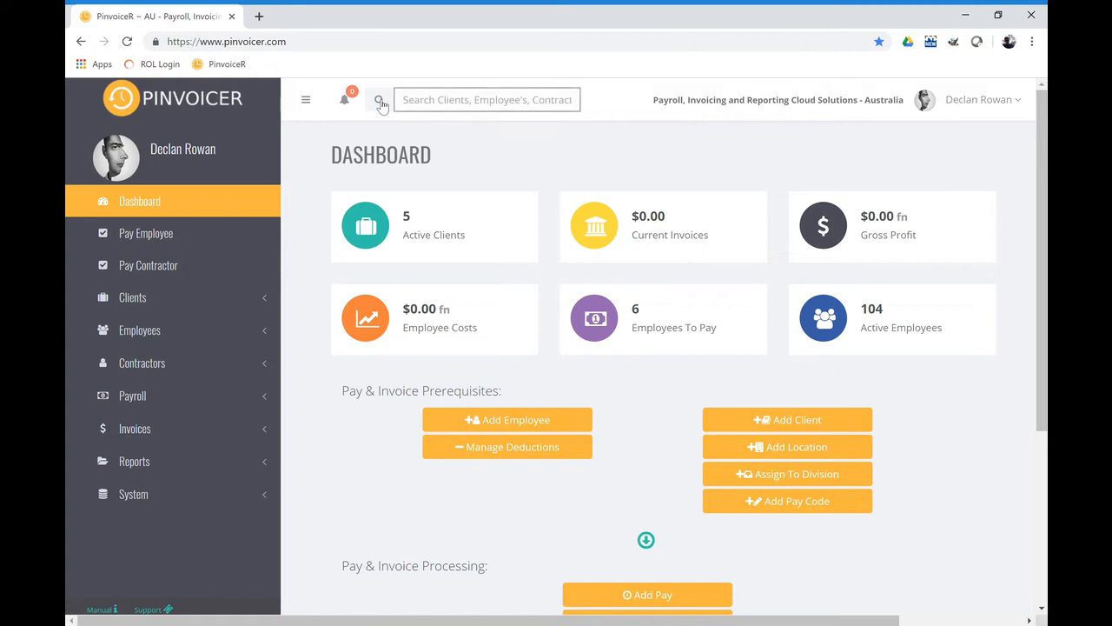
text(rob)
click(380, 101)
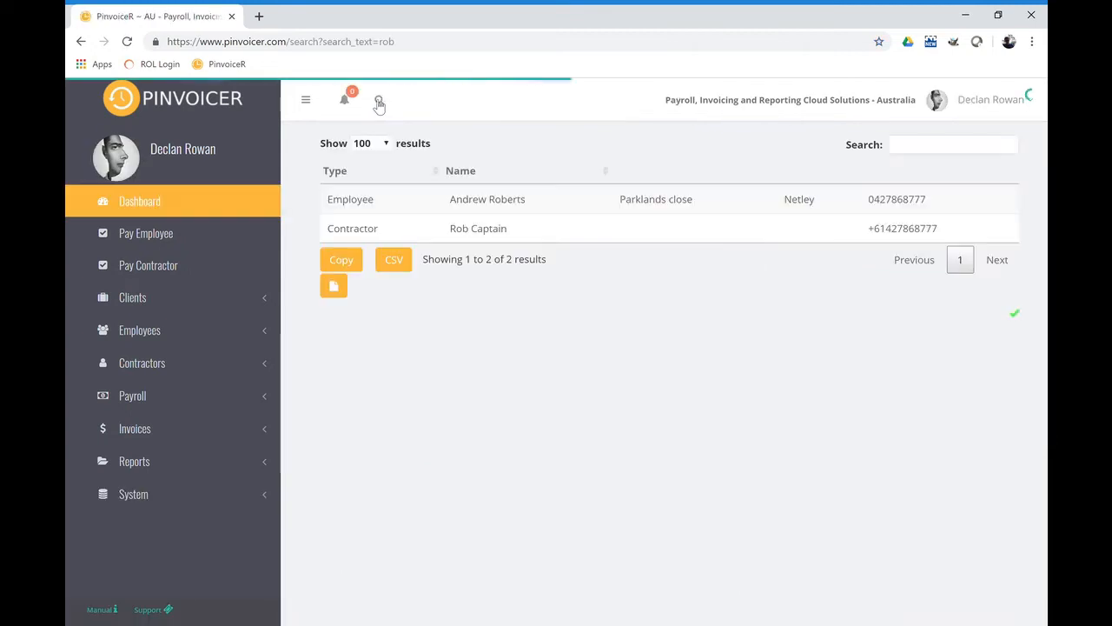
click(500, 205)
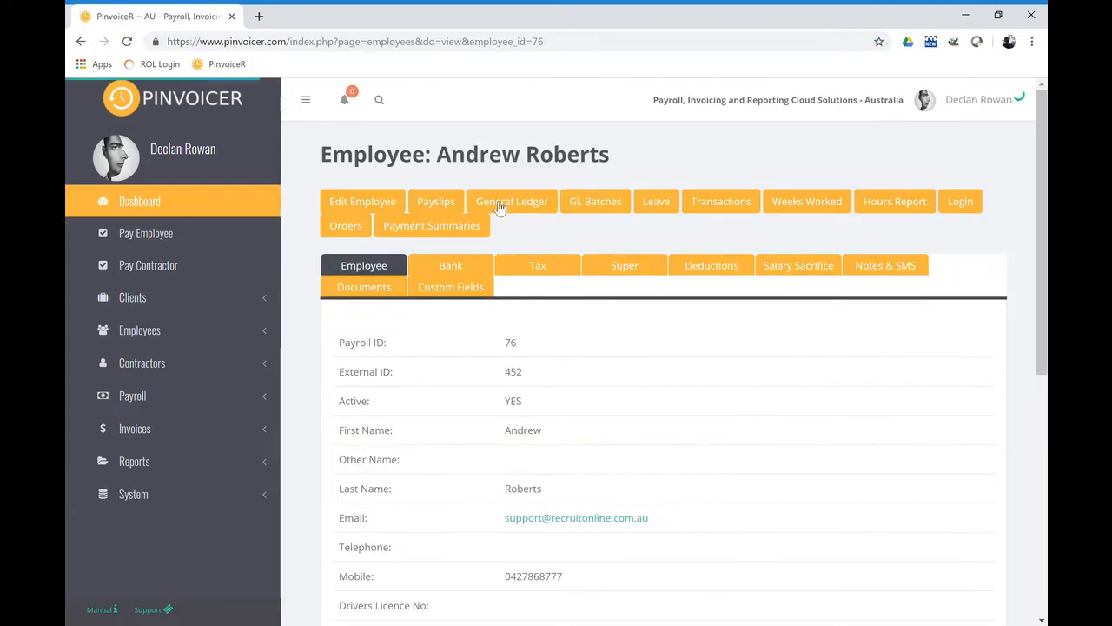
click(444, 201)
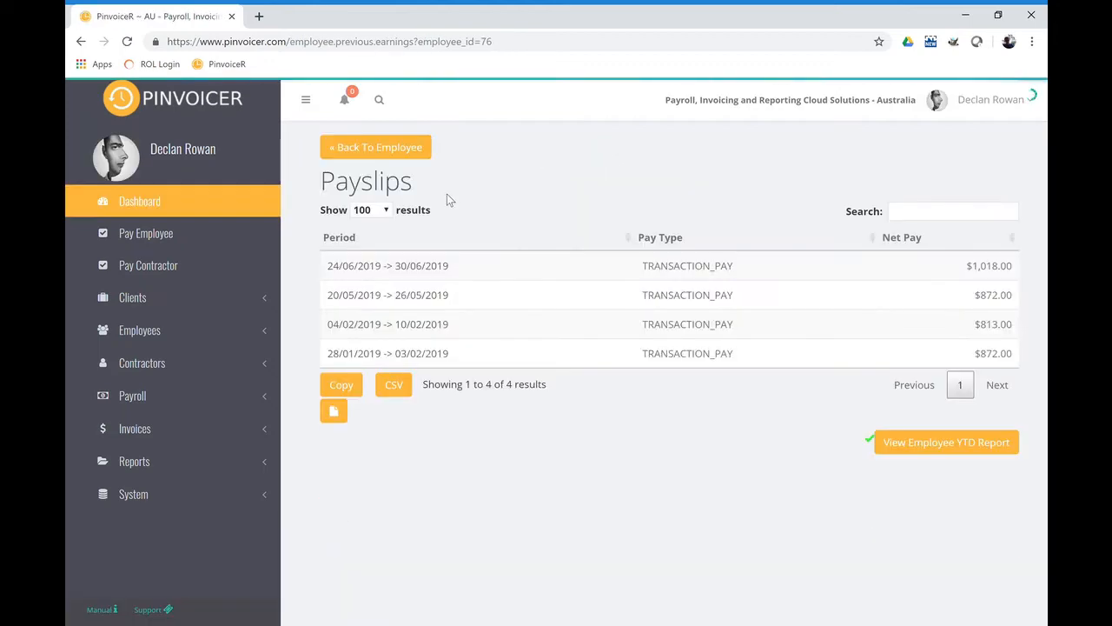
Step: Examine the PM Shift hours on the payslip for 24/06/2019 to 30/06/2019 and return to the payslip list
click(367, 269)
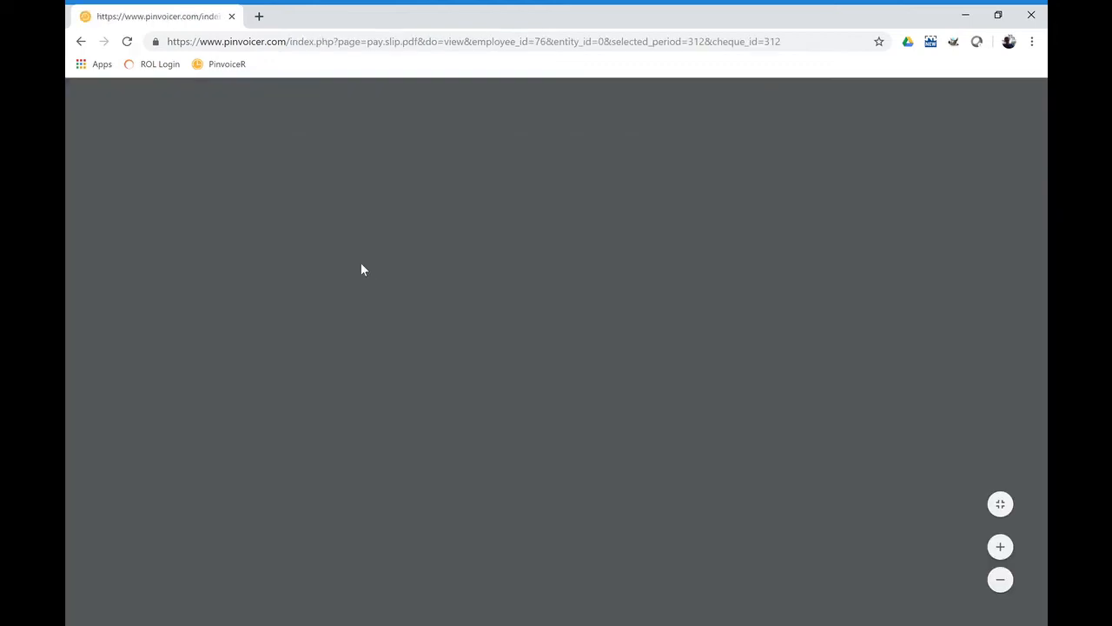
scroll(691, 386, down, 2)
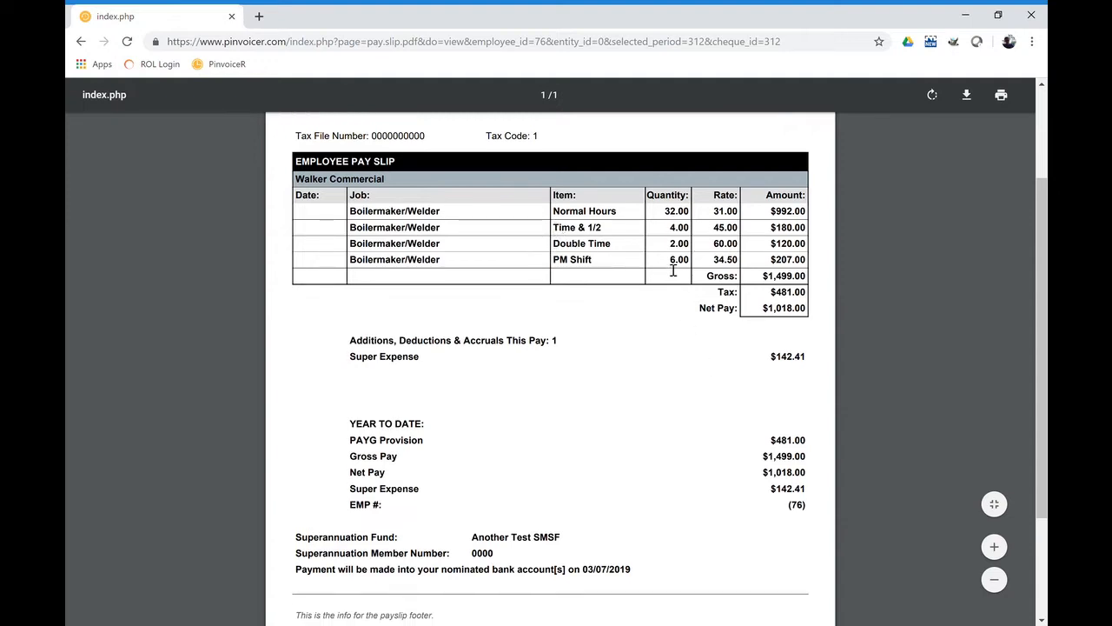
drag(671, 268, 694, 265)
scroll(527, 278, up, 2)
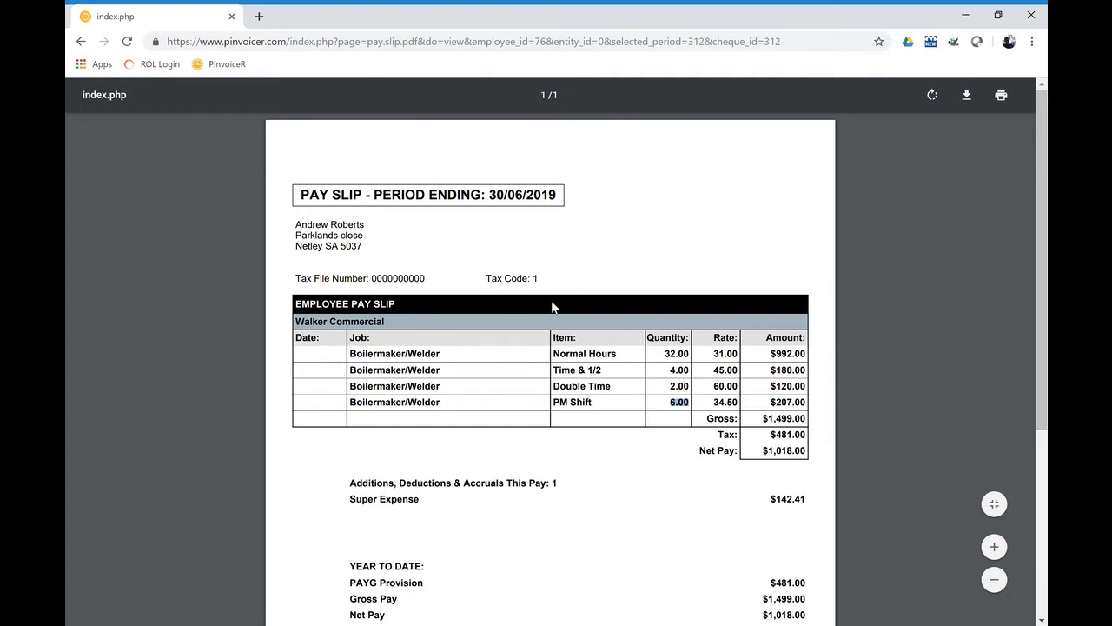
click(82, 40)
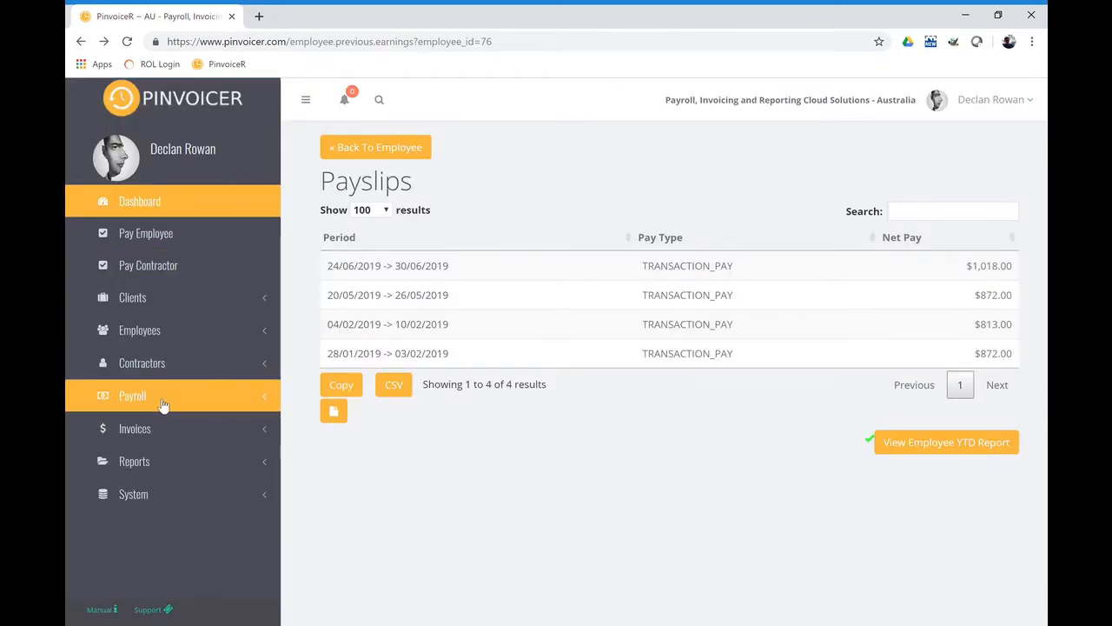
Step: Open the employee's Boilermaker/Welder order for Walker Commercial from the payroll orders in the new pay screen
click(134, 399)
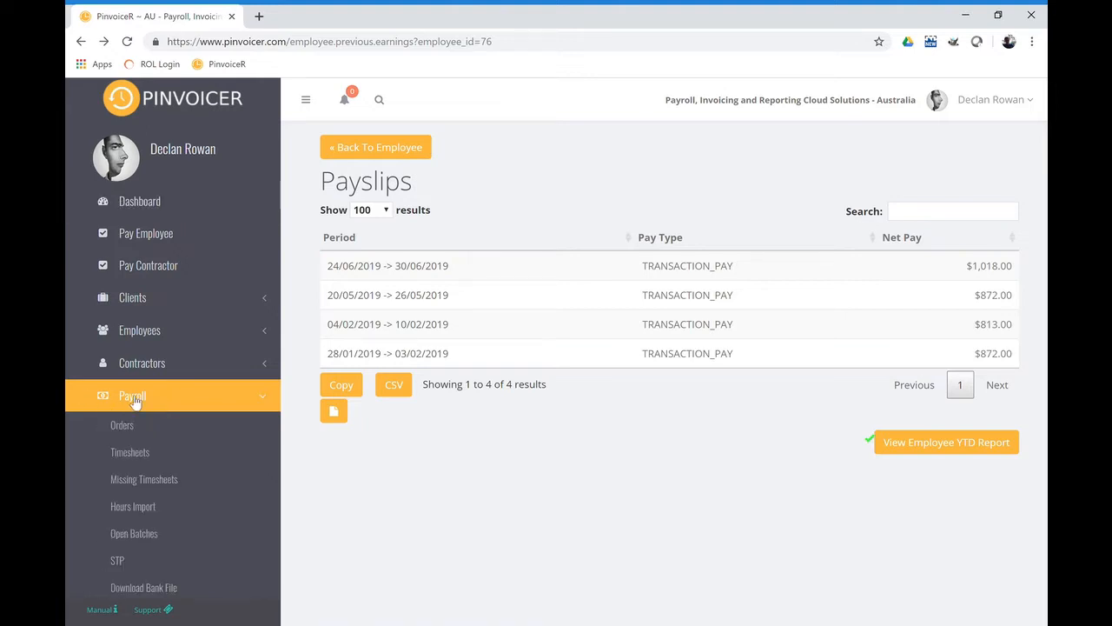
click(137, 426)
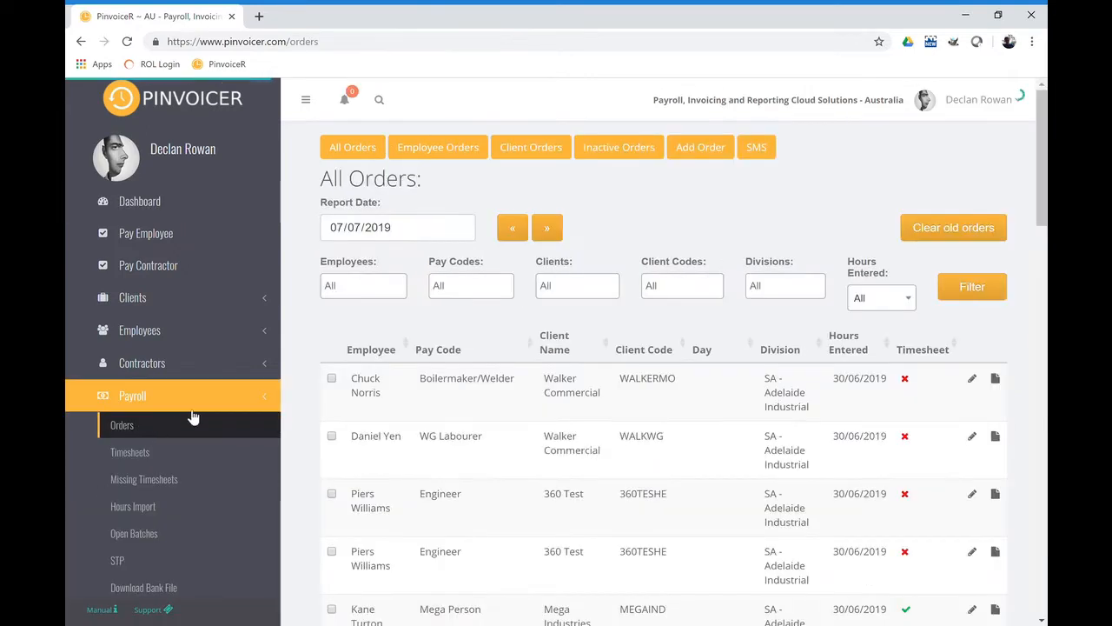
scroll(400, 417, down, 1)
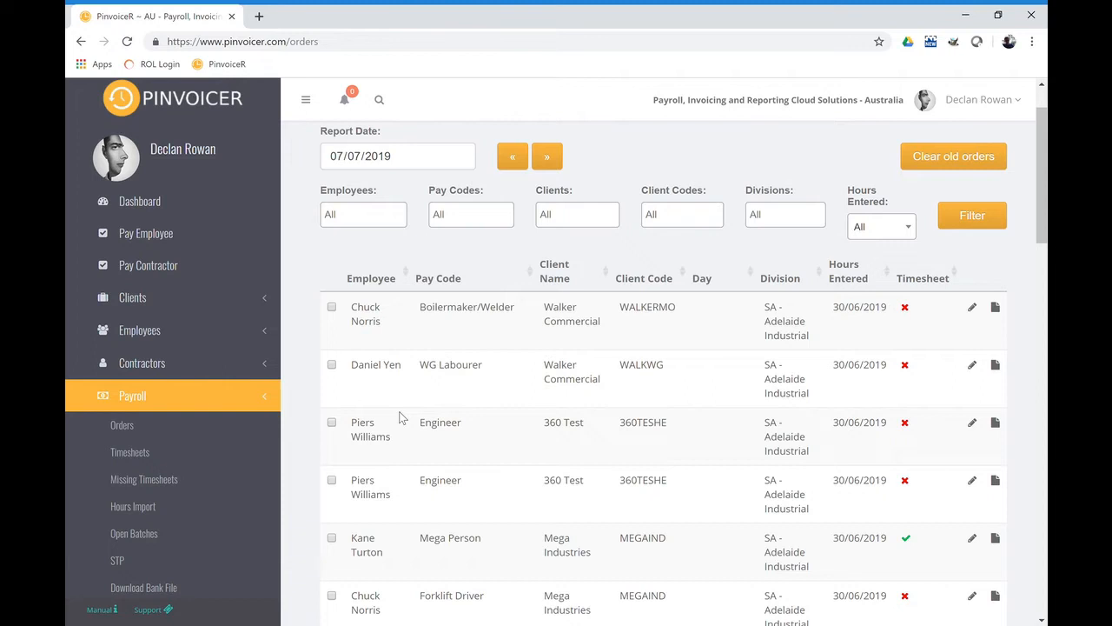
scroll(400, 417, down, 4)
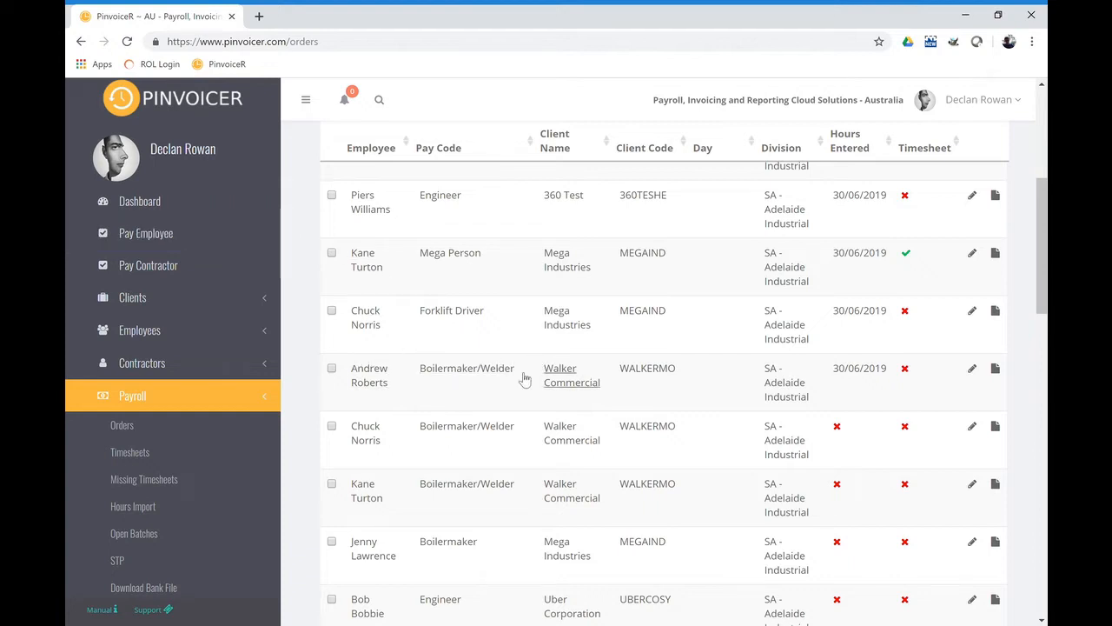
click(372, 383)
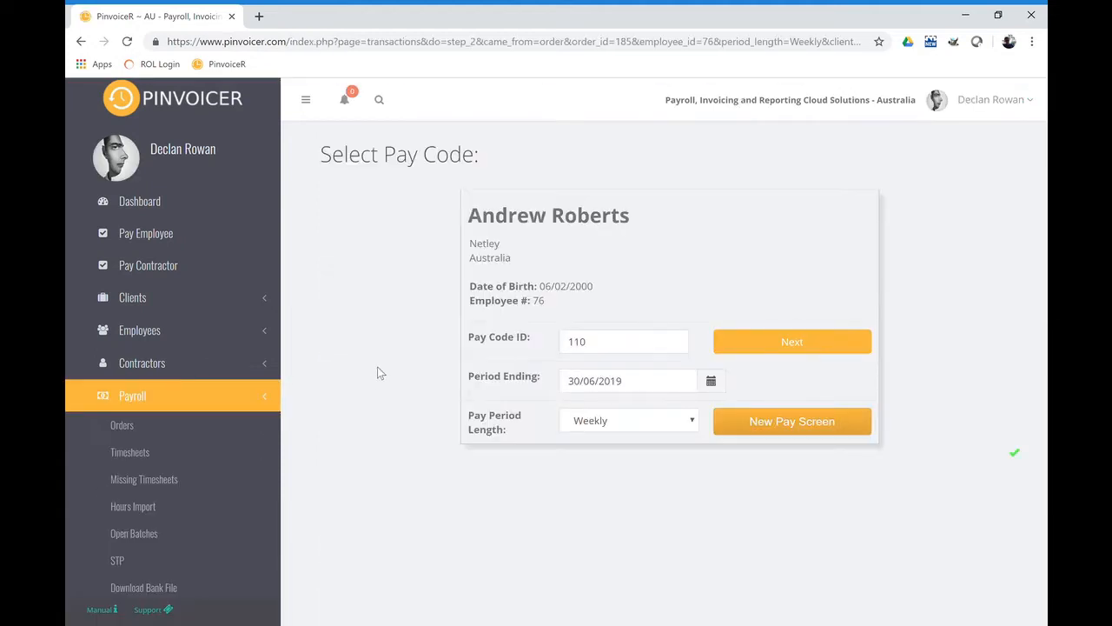
click(748, 422)
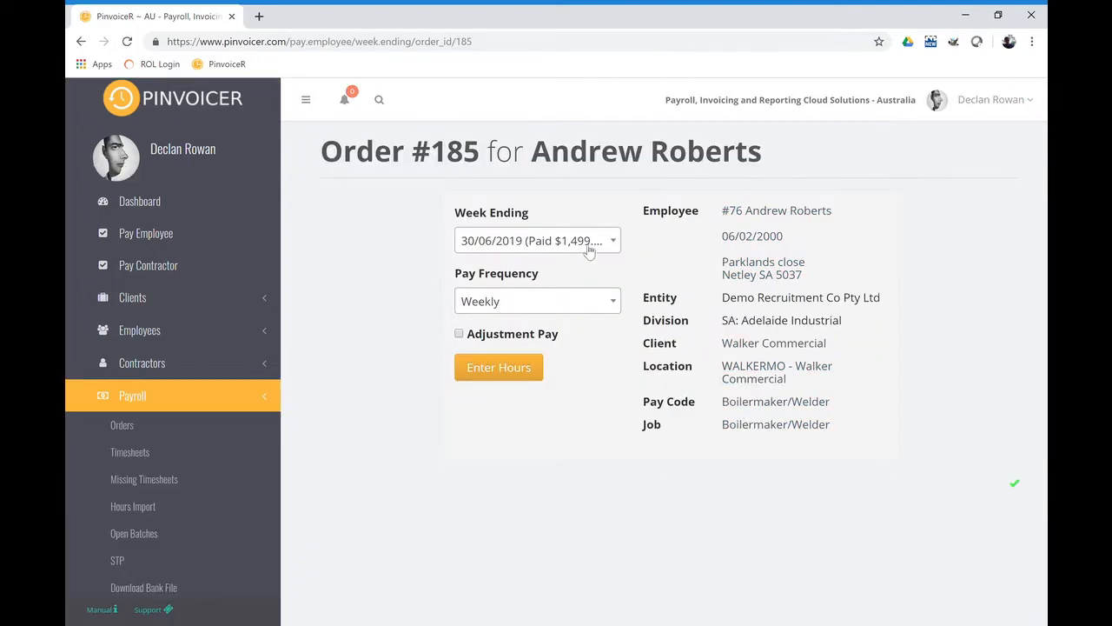
Step: Mark the pay for week ending 30/06/2019 as an adjustment pay and open its hours entry
click(485, 247)
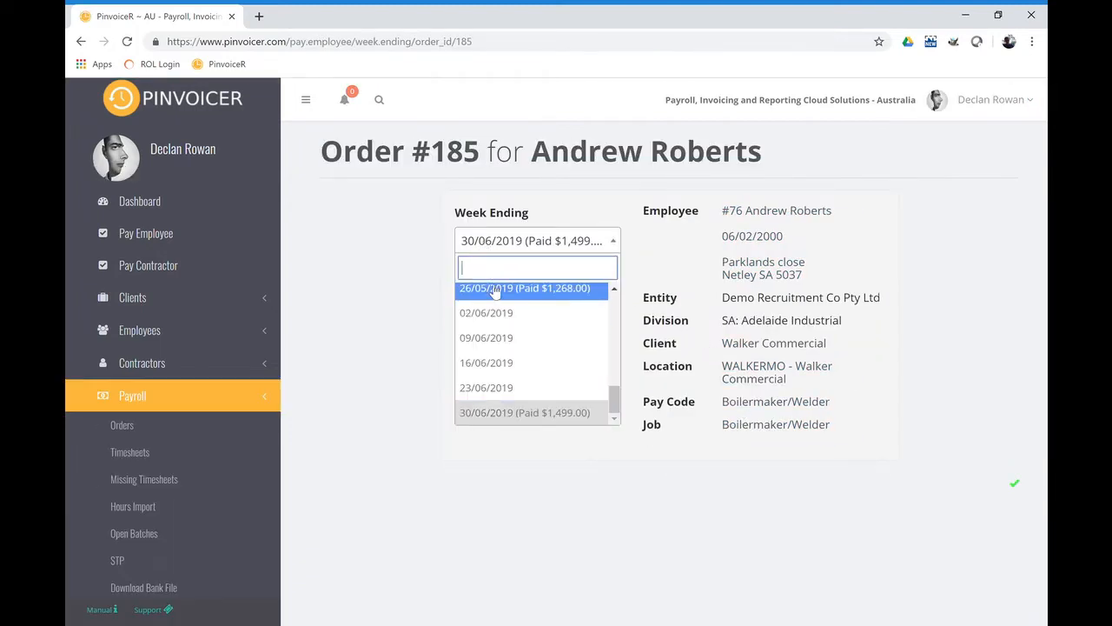
click(503, 242)
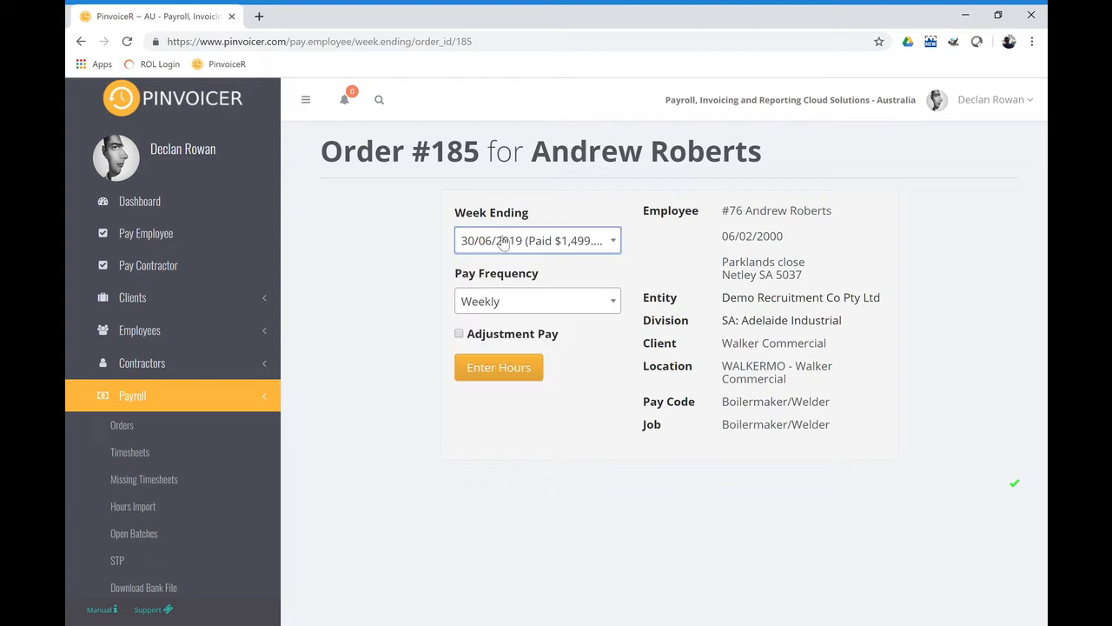
click(458, 336)
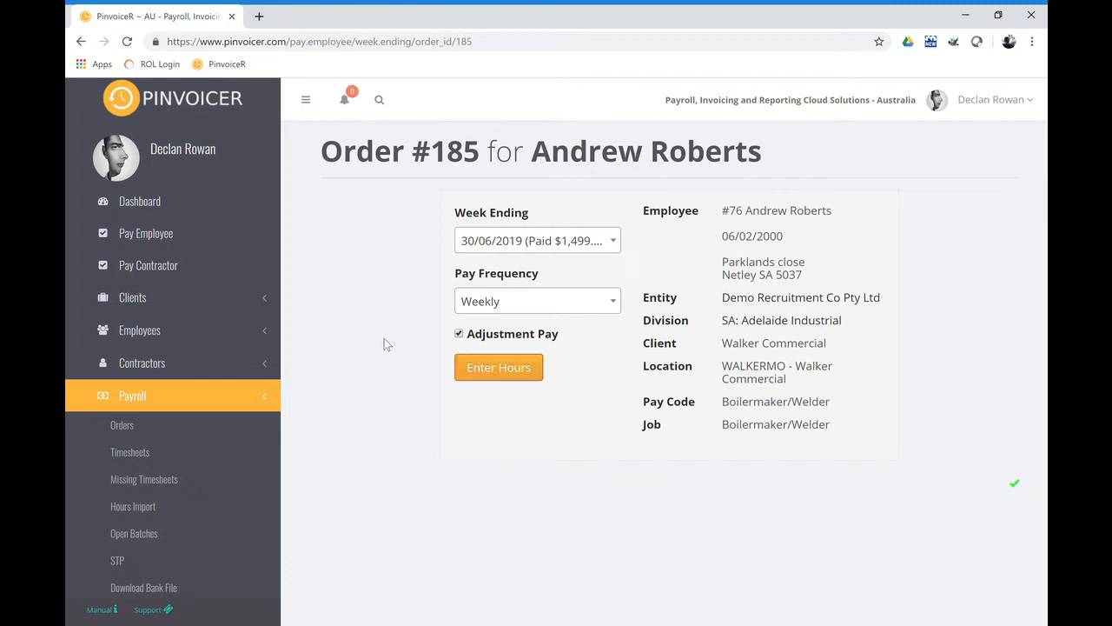
click(467, 370)
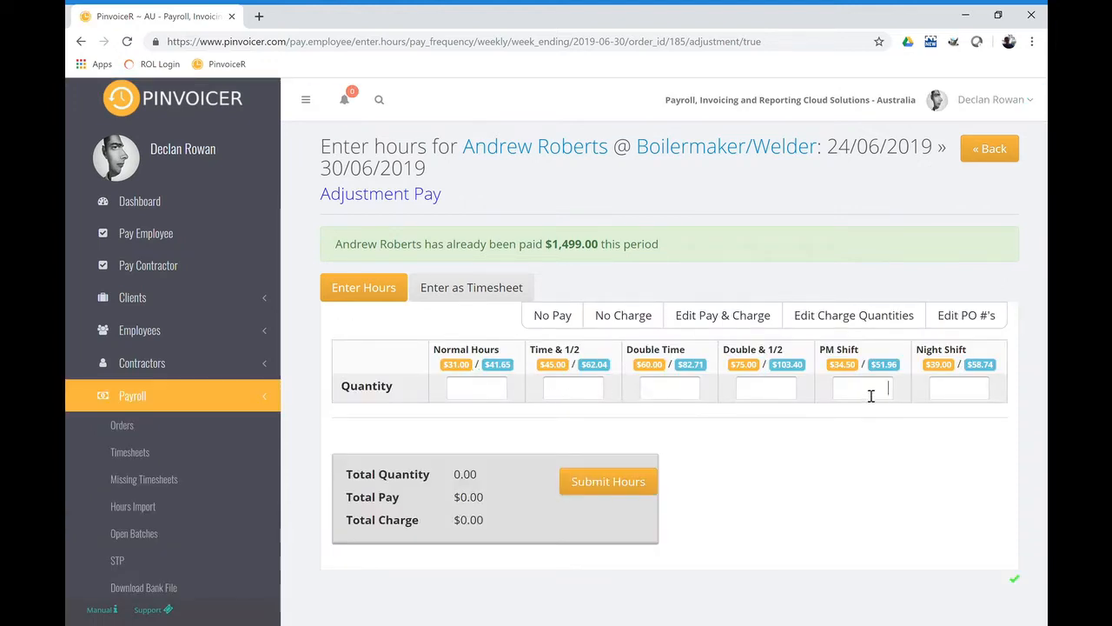
Step: Enter a quantity of -6 for PM Shift in the adjustment and check the total charge
text(-6)
click(867, 438)
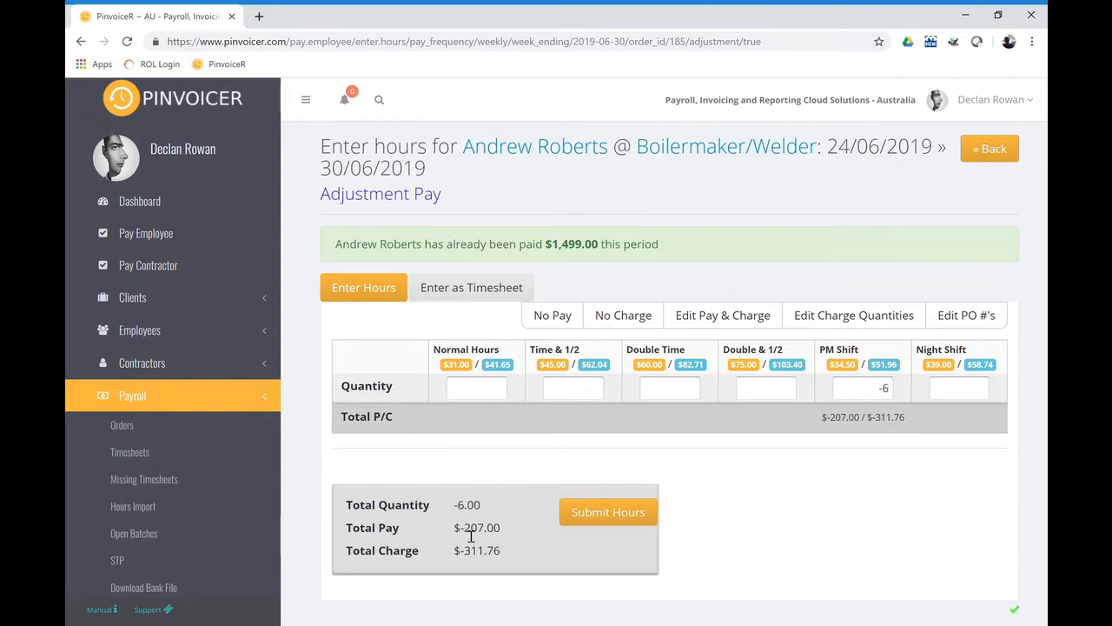
drag(472, 557, 532, 559)
Step: Try the no-charge option and a separate PM Shift charge quantity for the adjustment, and discard both
click(640, 321)
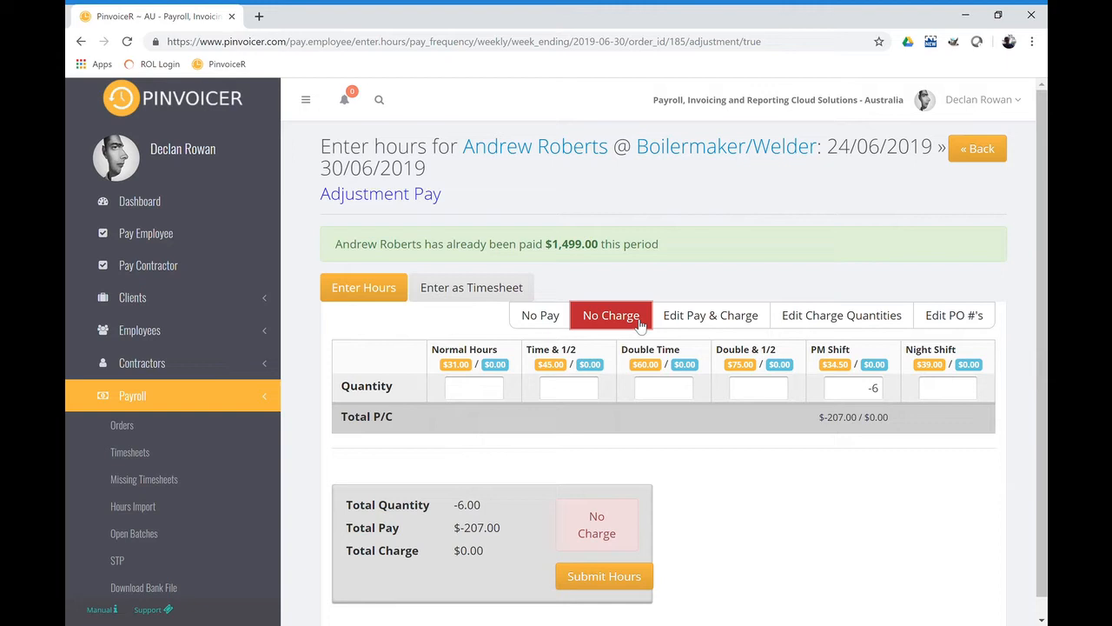
click(641, 321)
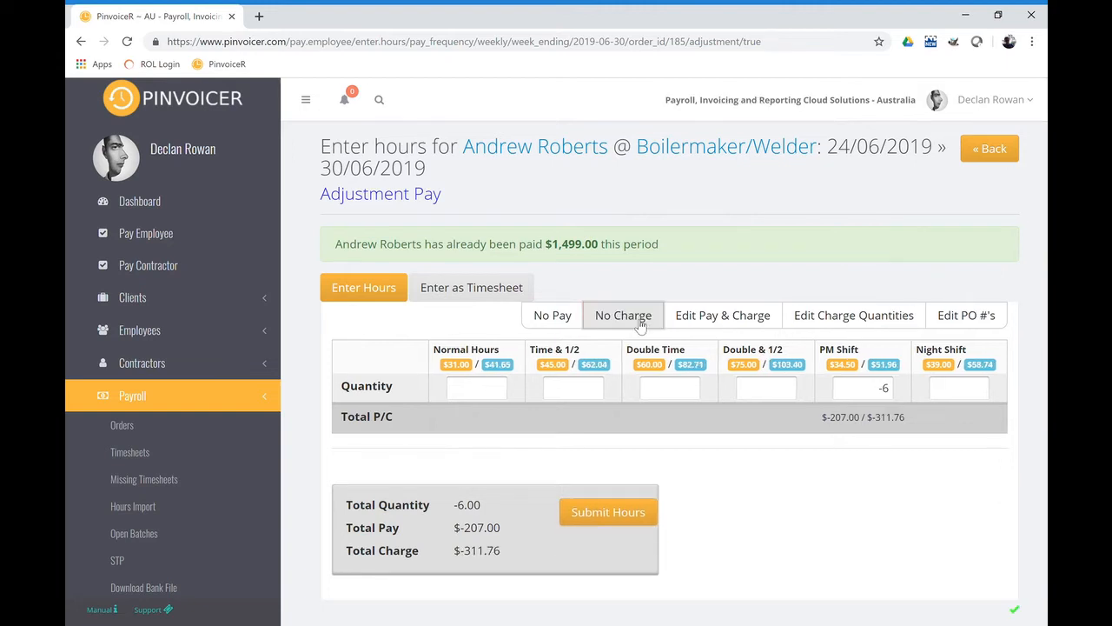
click(860, 327)
double_click(888, 389)
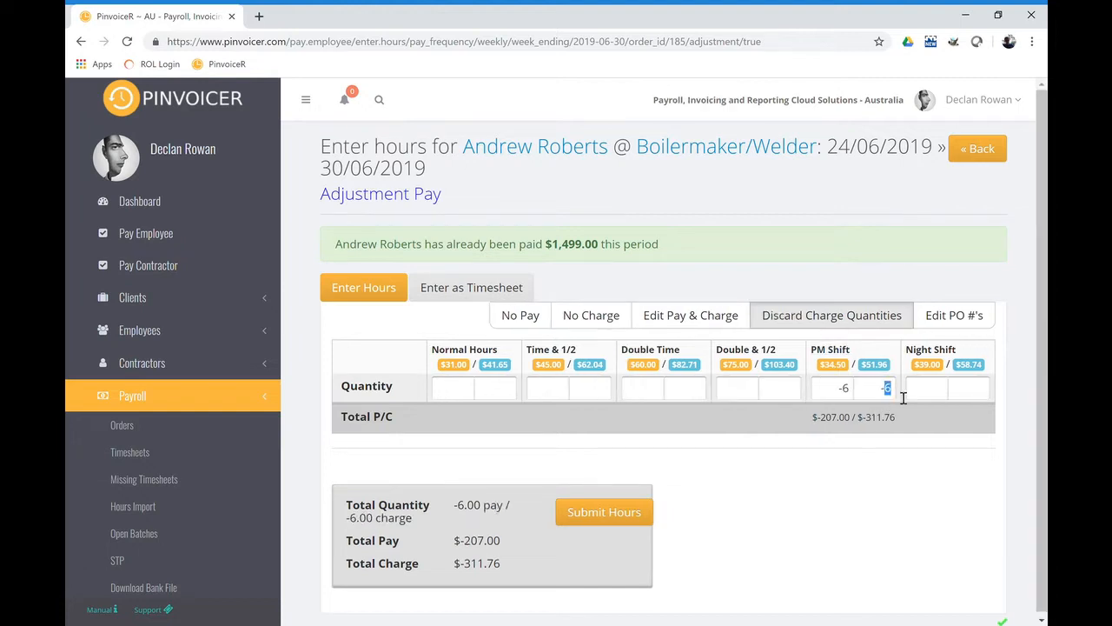
text(4)
double_click(898, 391)
text(6)
click(867, 316)
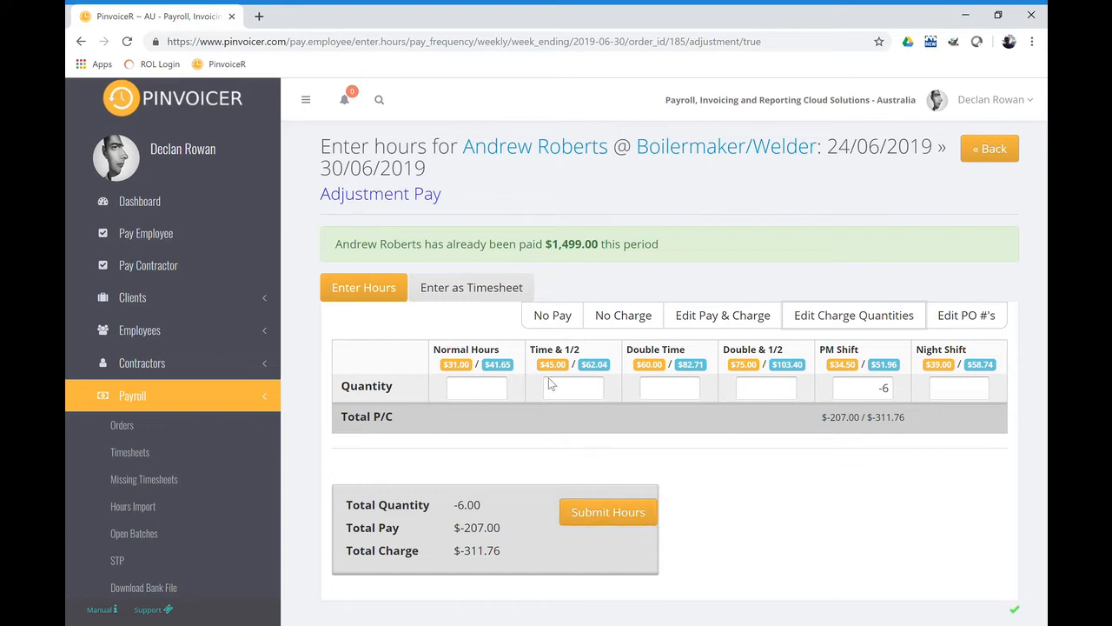
Step: Submit the adjustment hours and open the pay report for all divisions in the open 24/06/2019 to 30/06/2019 batch
click(598, 520)
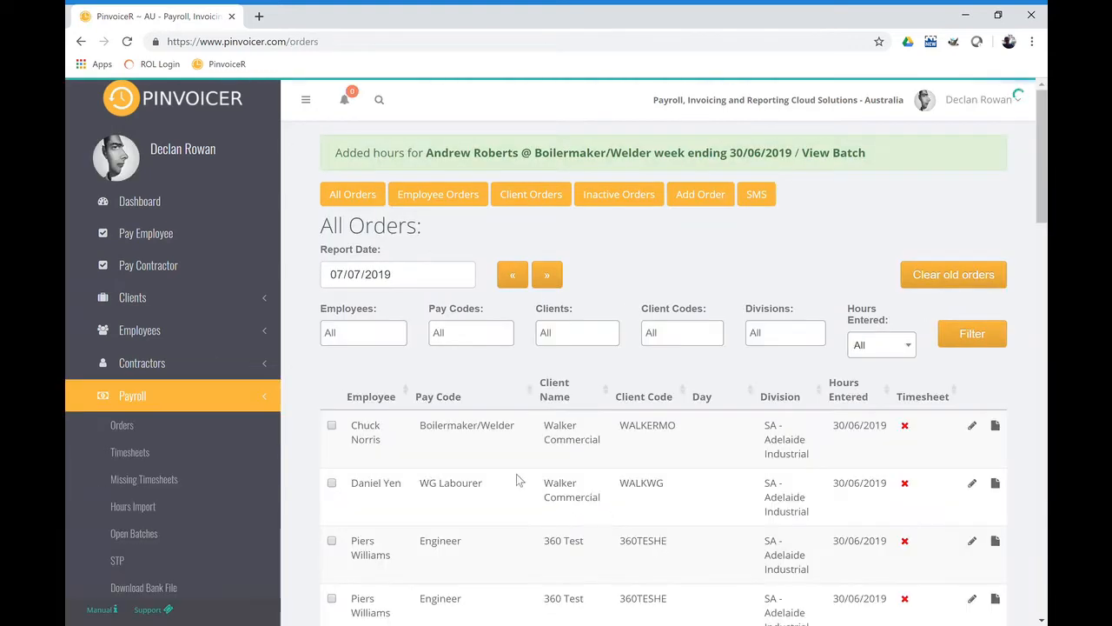
click(146, 534)
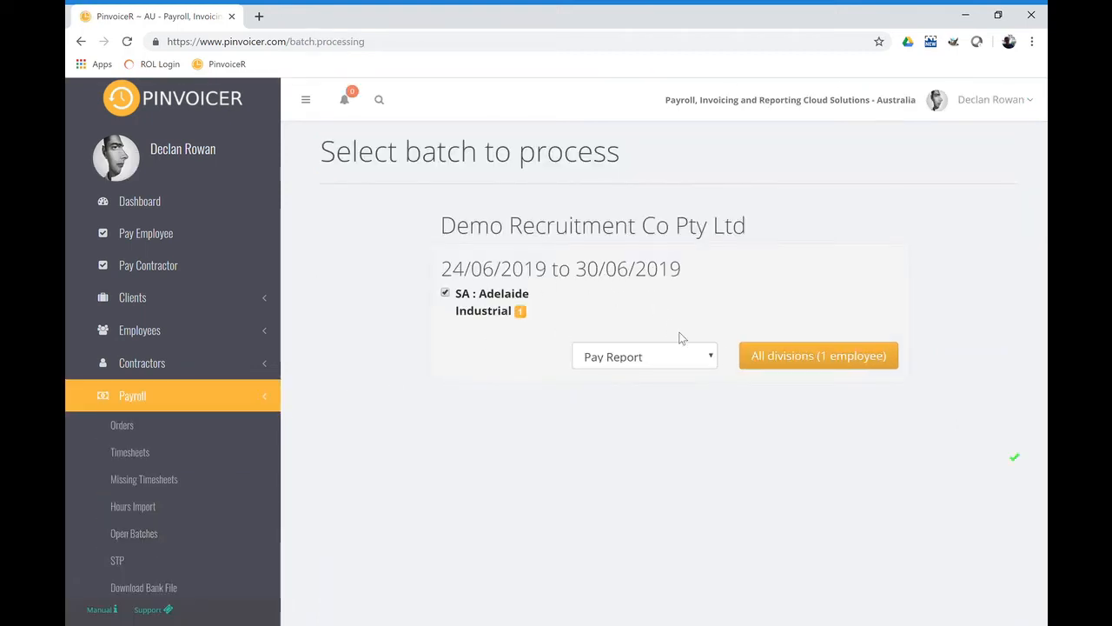
click(807, 367)
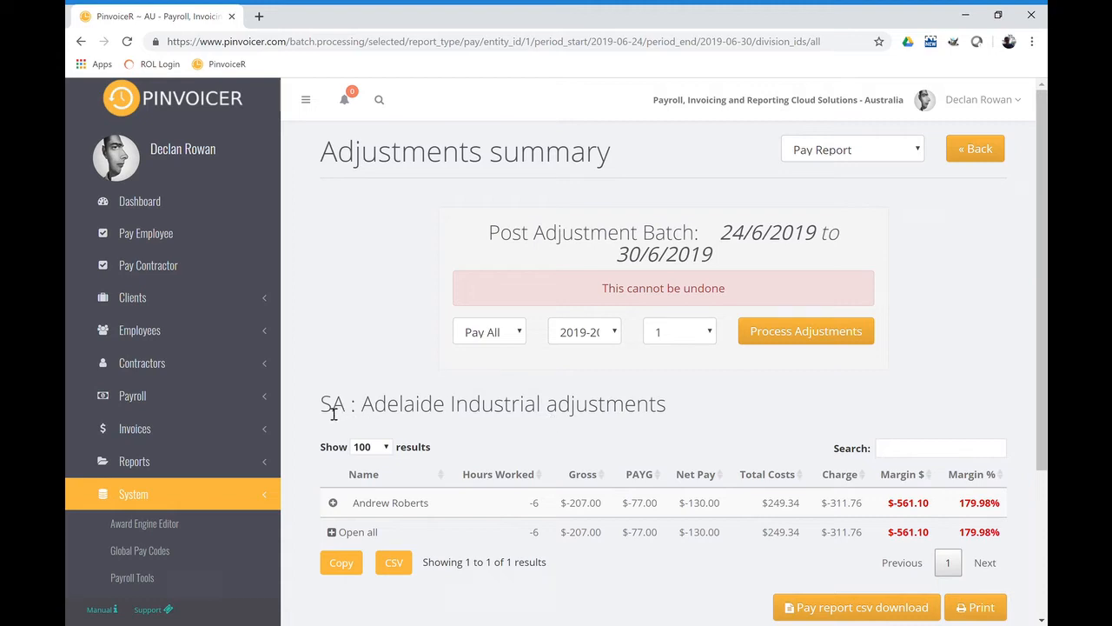
Step: Review the employee's pay item and ledger breakdown in the SA : Adelaide Industrial adjustments, and process the adjustment batch
double_click(556, 414)
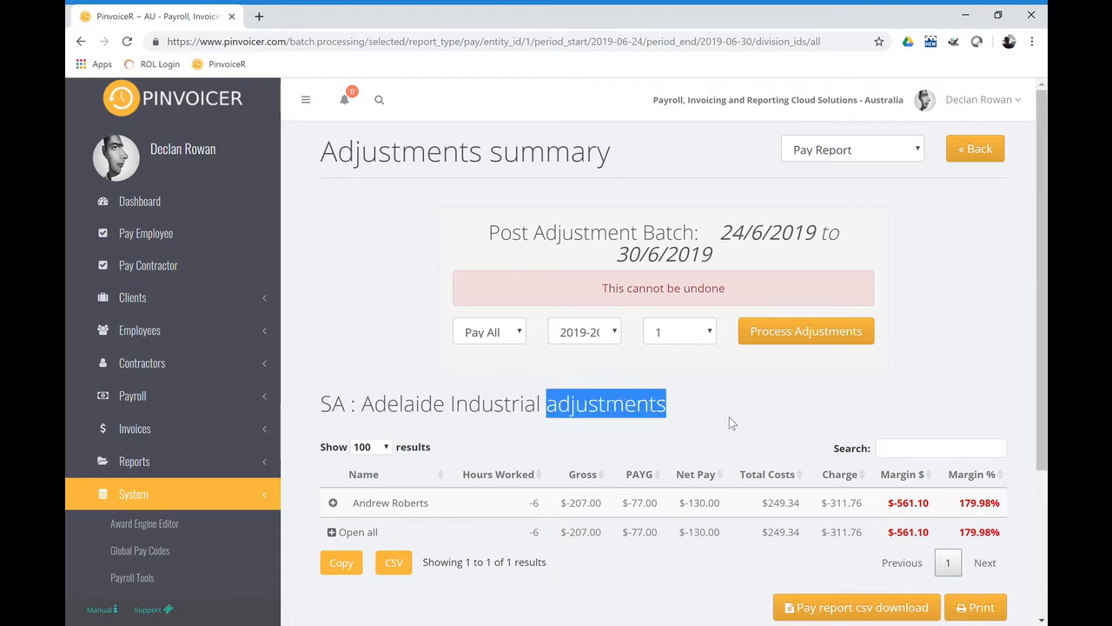
scroll(729, 423, down, 2)
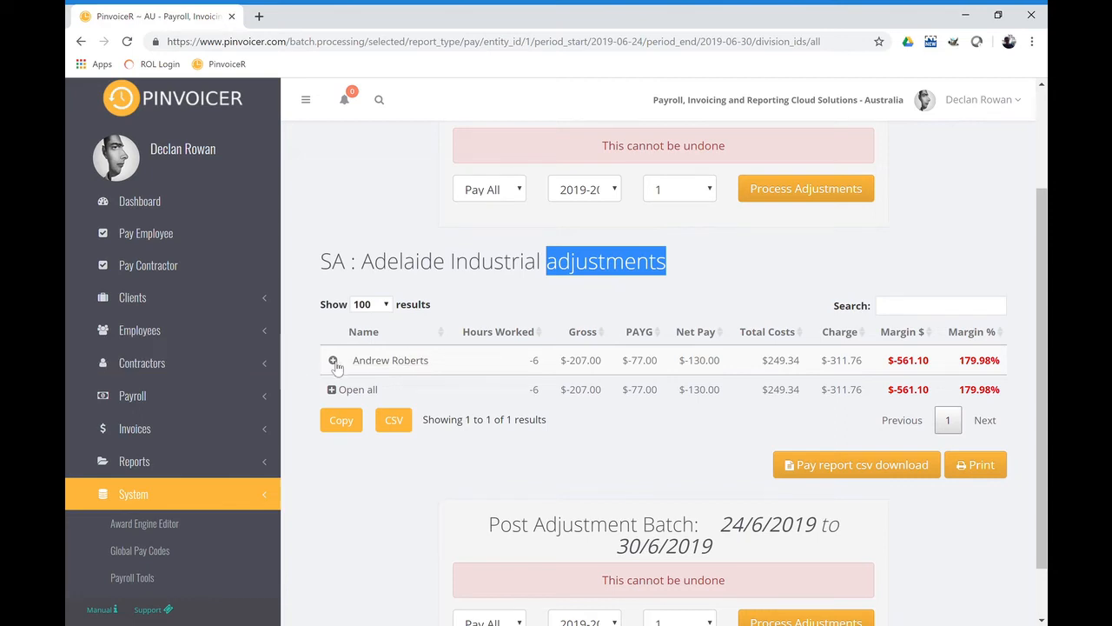
click(333, 361)
scroll(632, 404, down, 2)
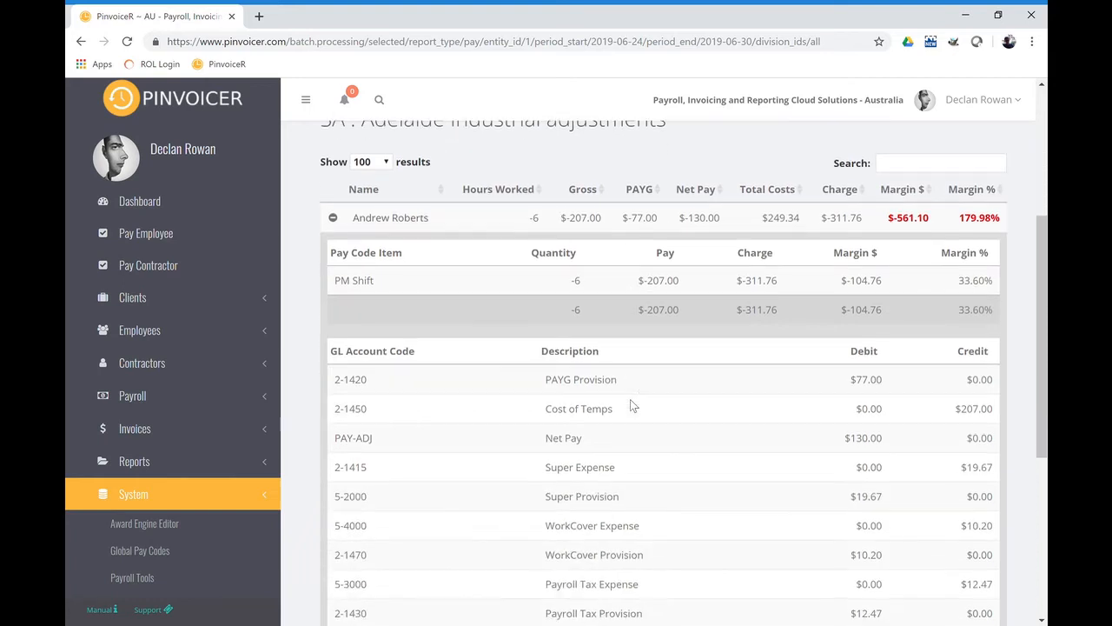
scroll(779, 287, down, 2)
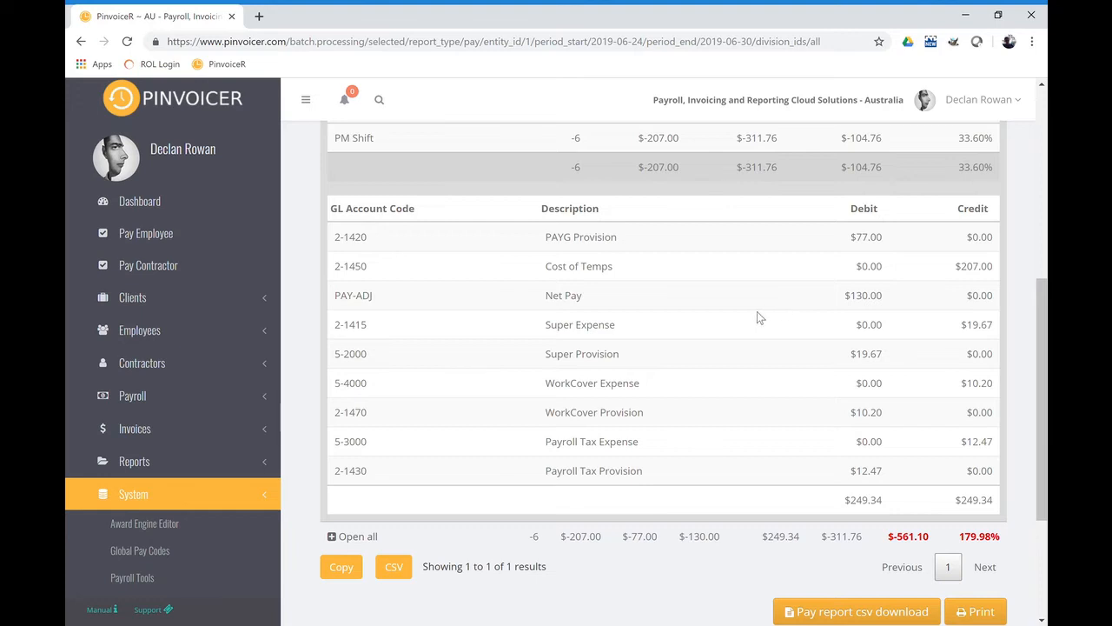
scroll(757, 317, up, 2)
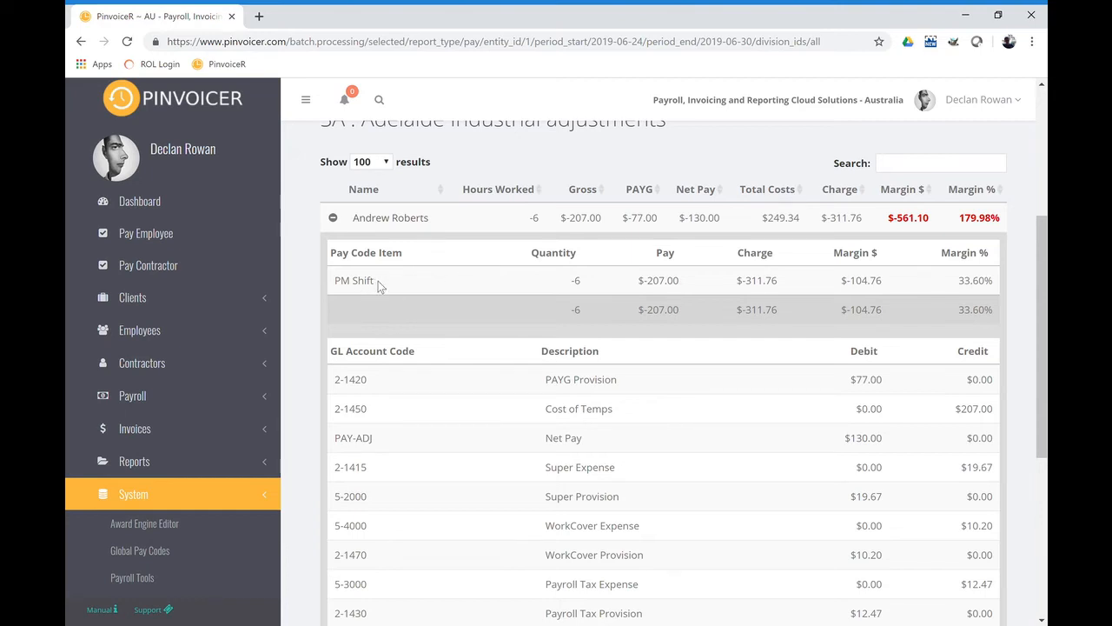
click(334, 219)
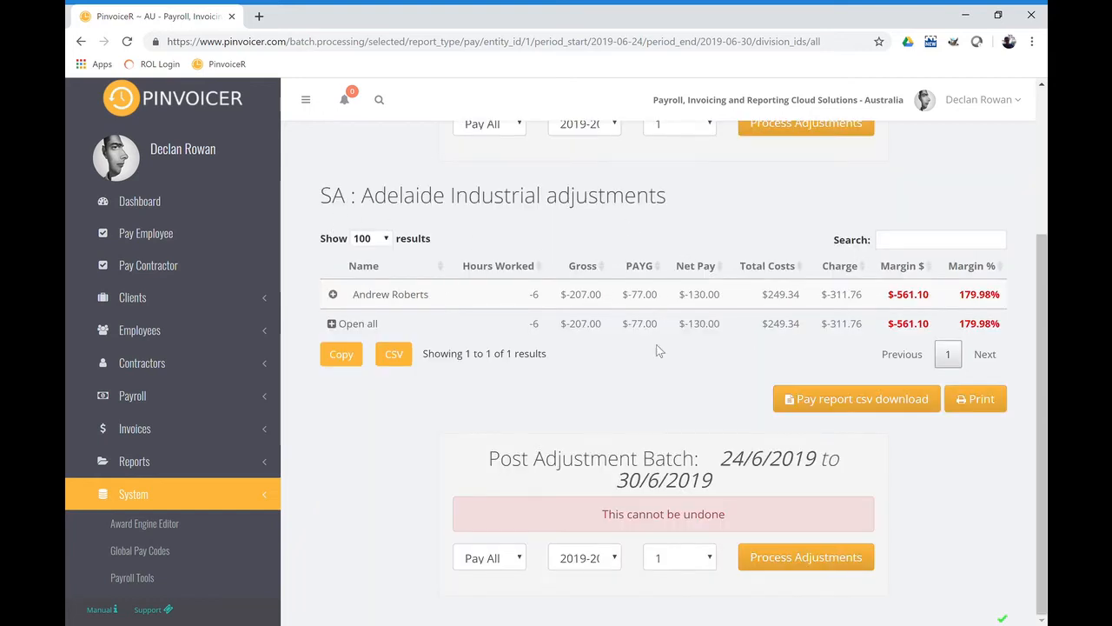
click(783, 560)
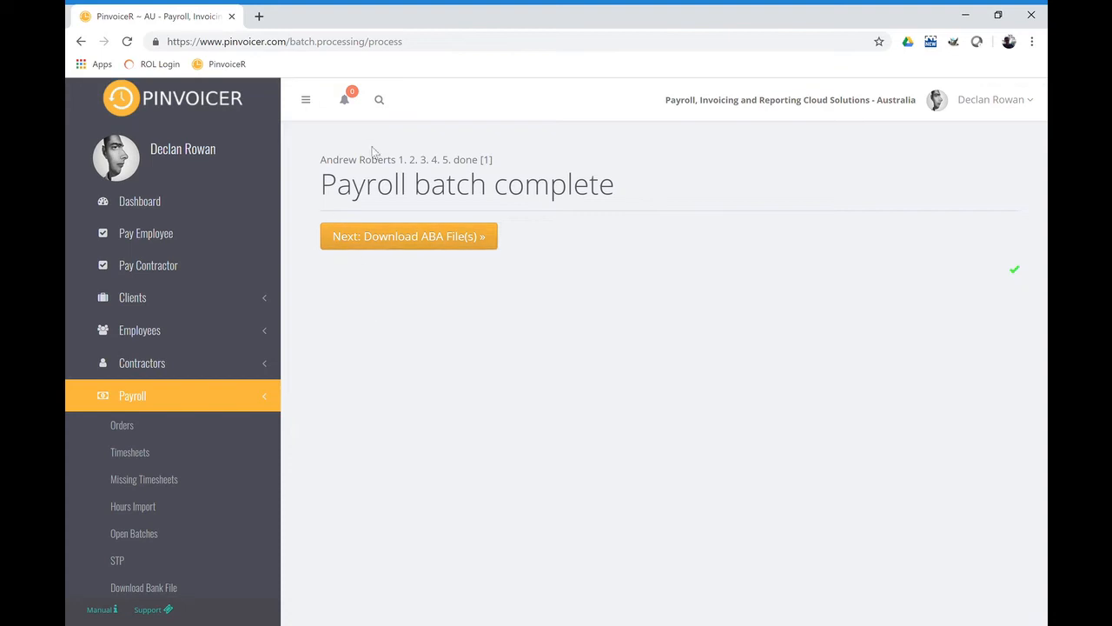
Step: Search for the employee and open the deduction "Pay adjustment for week ending 30/06/2019" in the employee's record
click(380, 102)
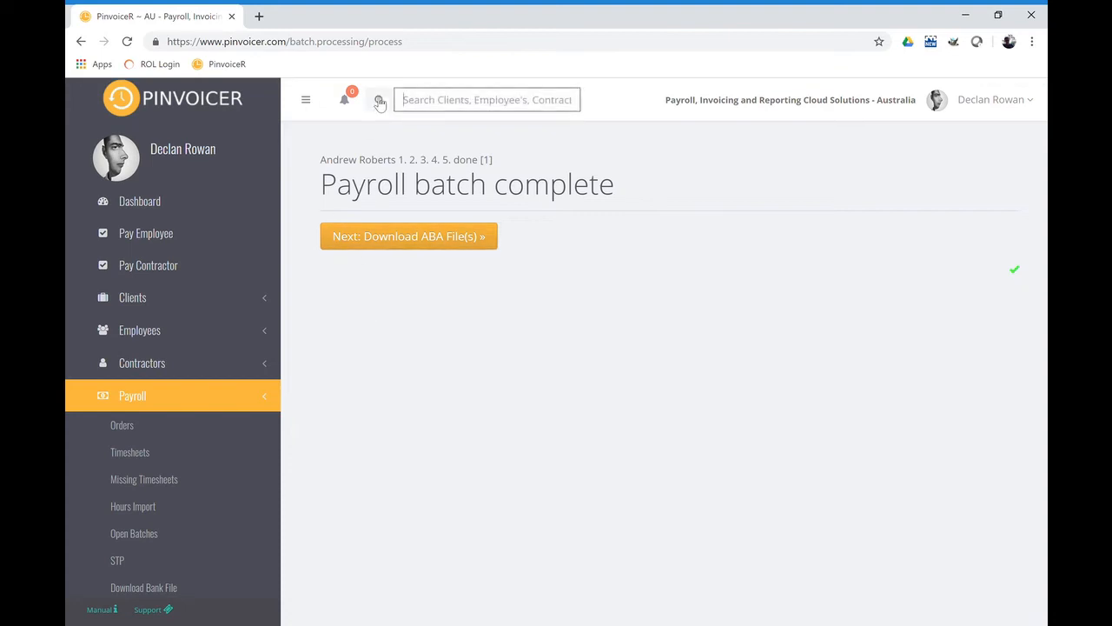
text(rob)
key(Return)
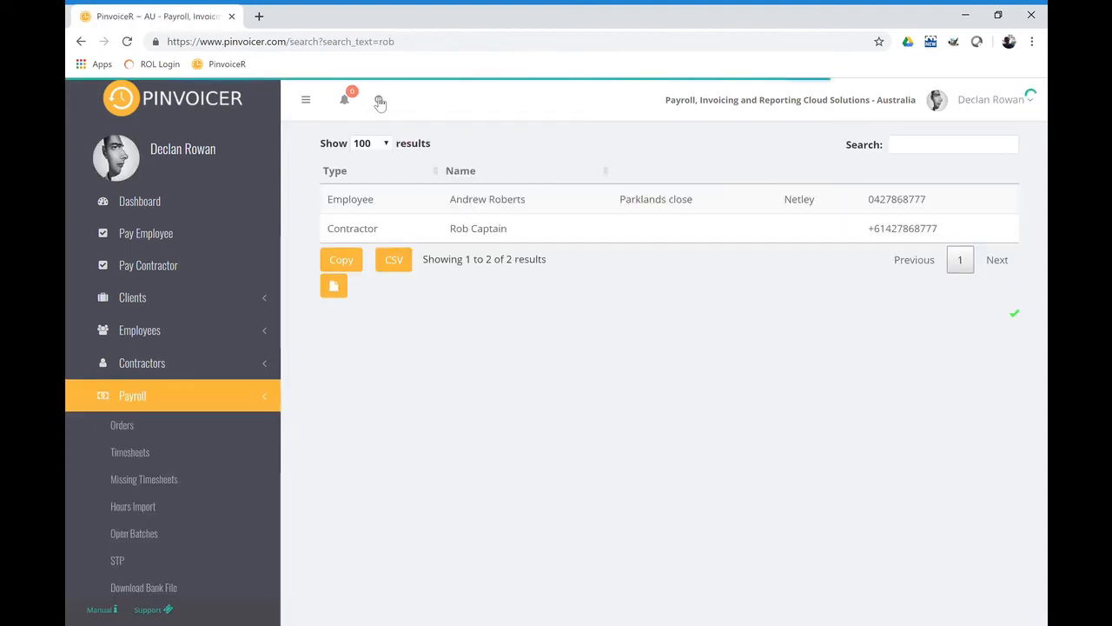
click(475, 202)
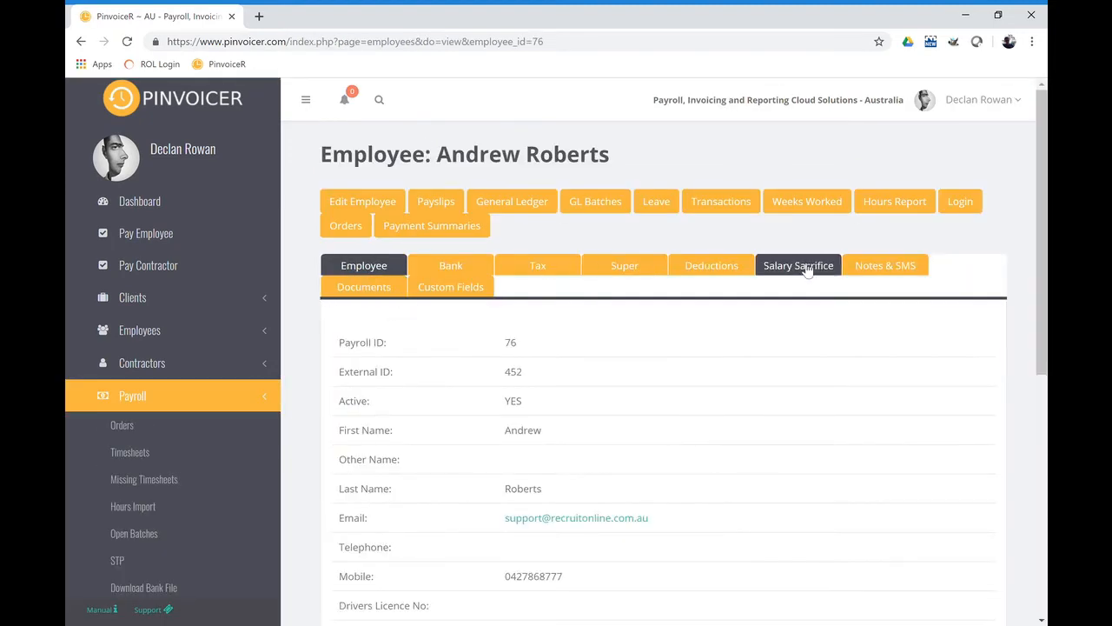
click(722, 266)
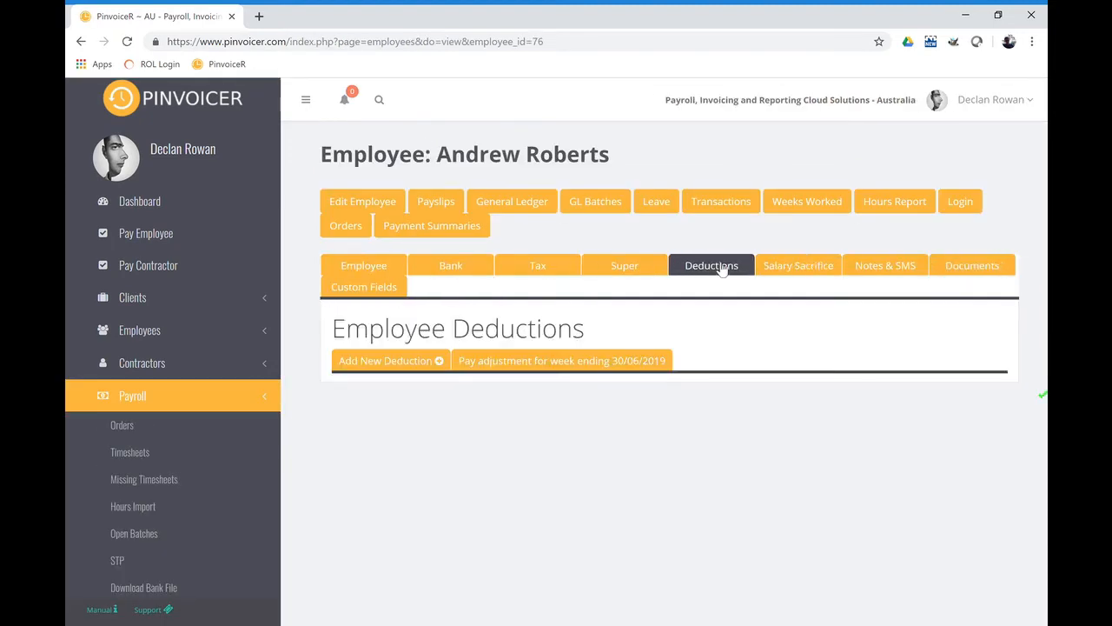
click(582, 370)
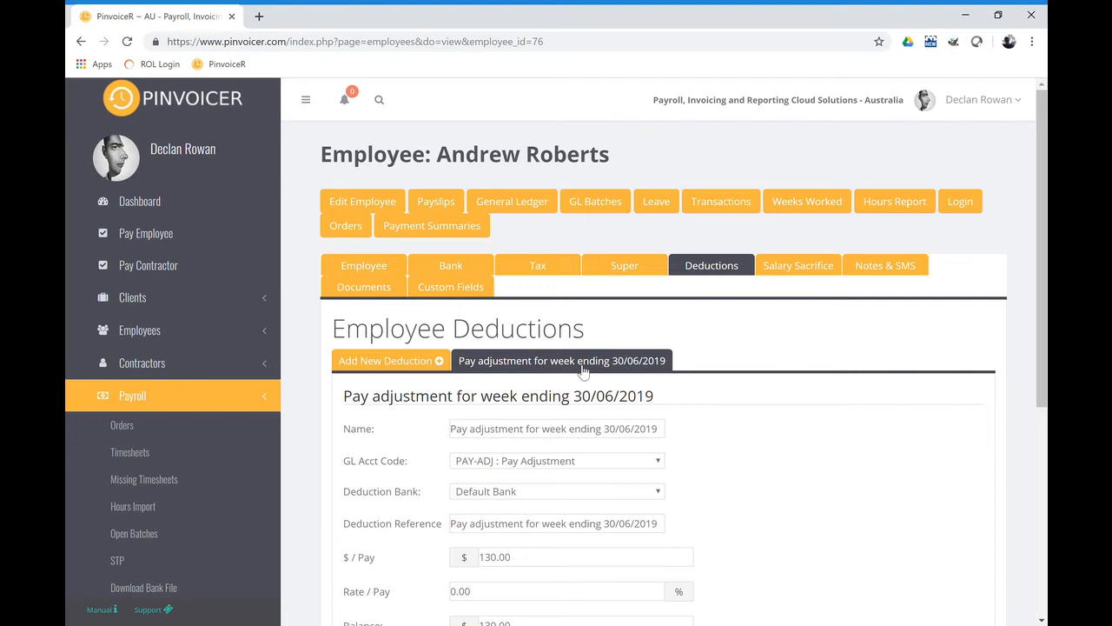
Step: Review the pay adjustment deduction's settings, checking its amount per pay and its balance
scroll(628, 378, down, 2)
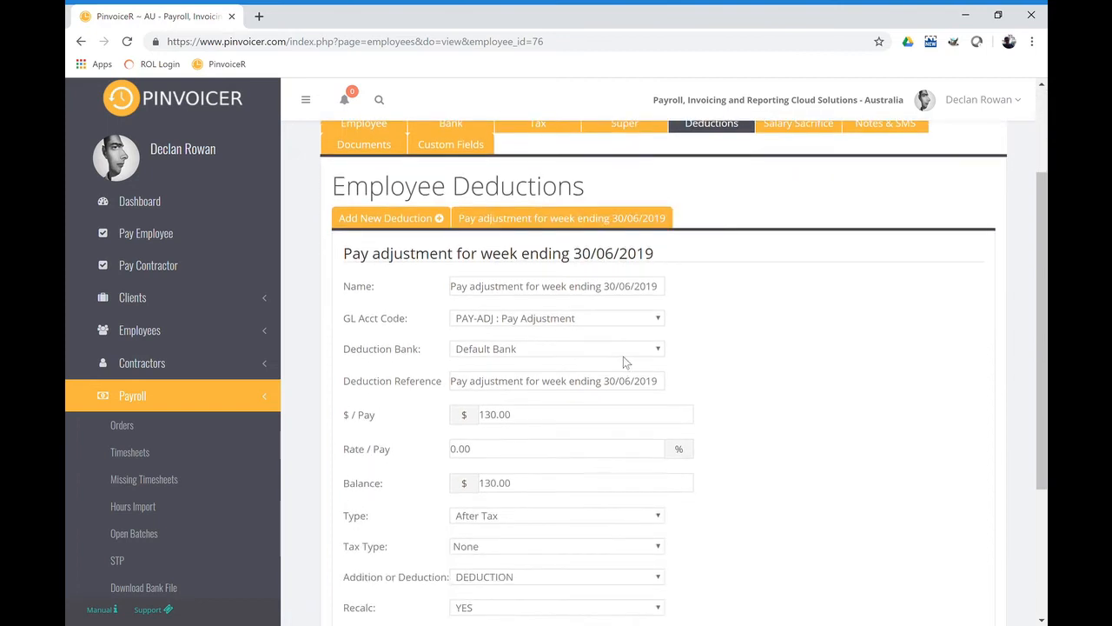
drag(520, 420, 482, 421)
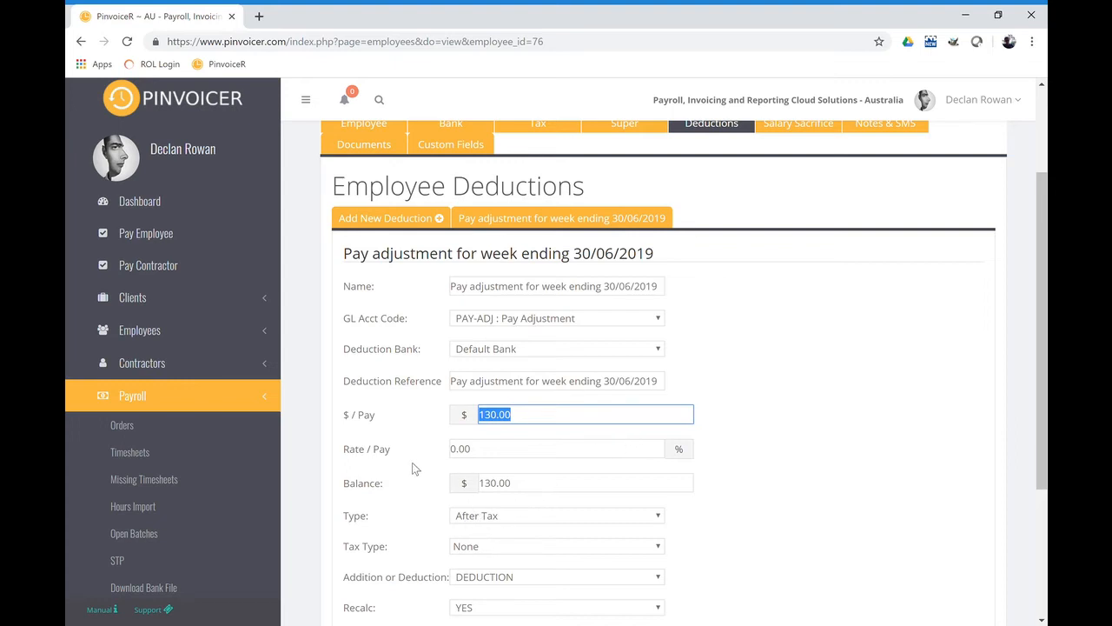
scroll(413, 469, down, 1)
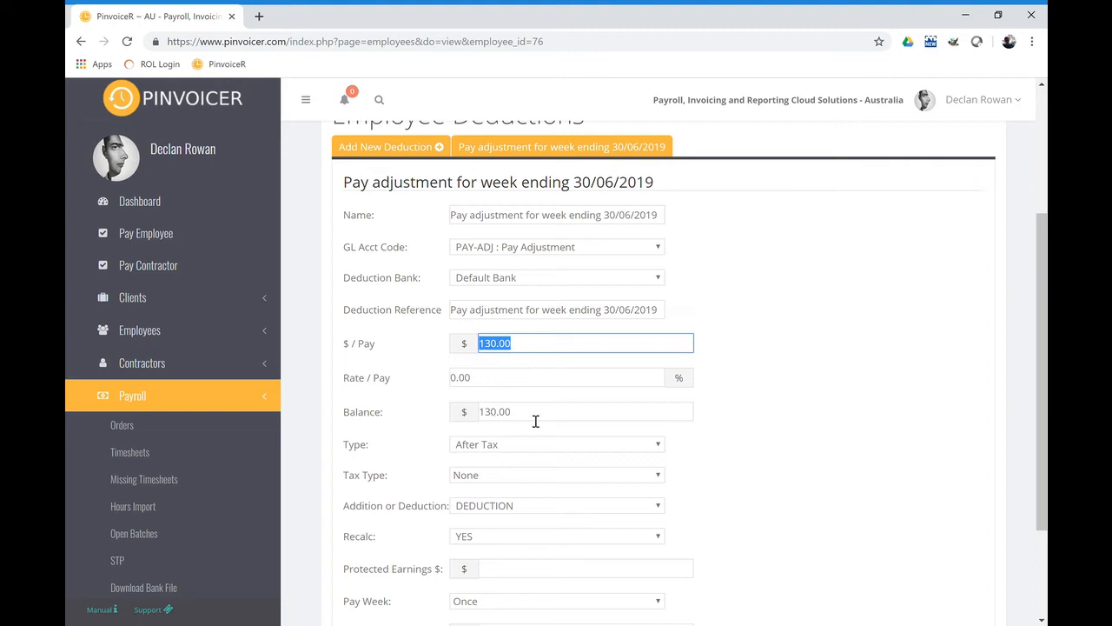
drag(535, 420, 472, 425)
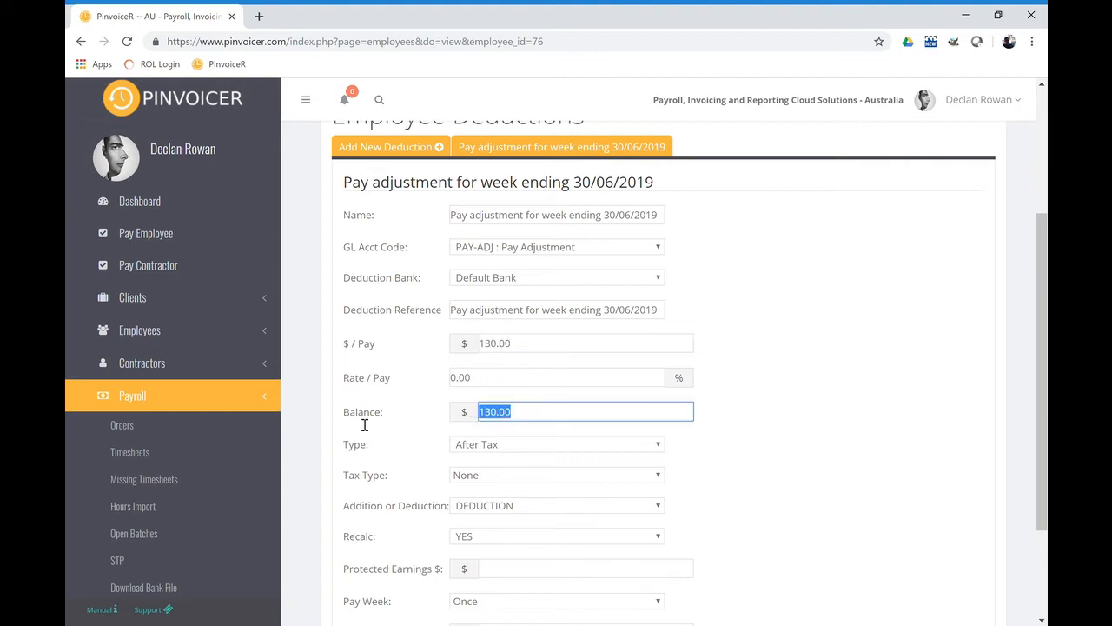
scroll(387, 419, down, 1)
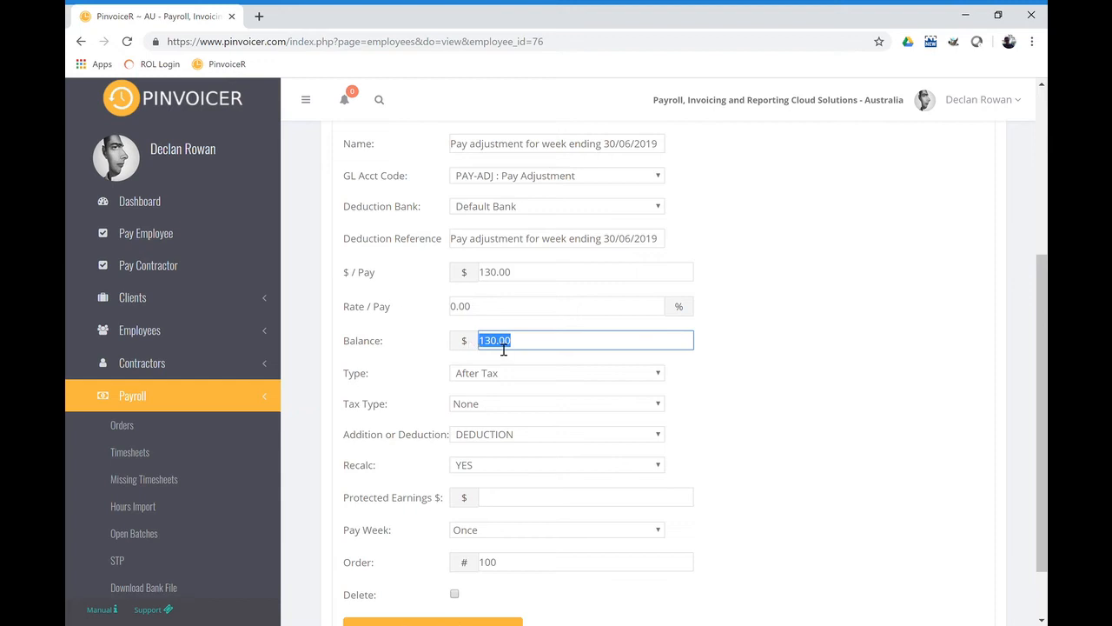
click(494, 276)
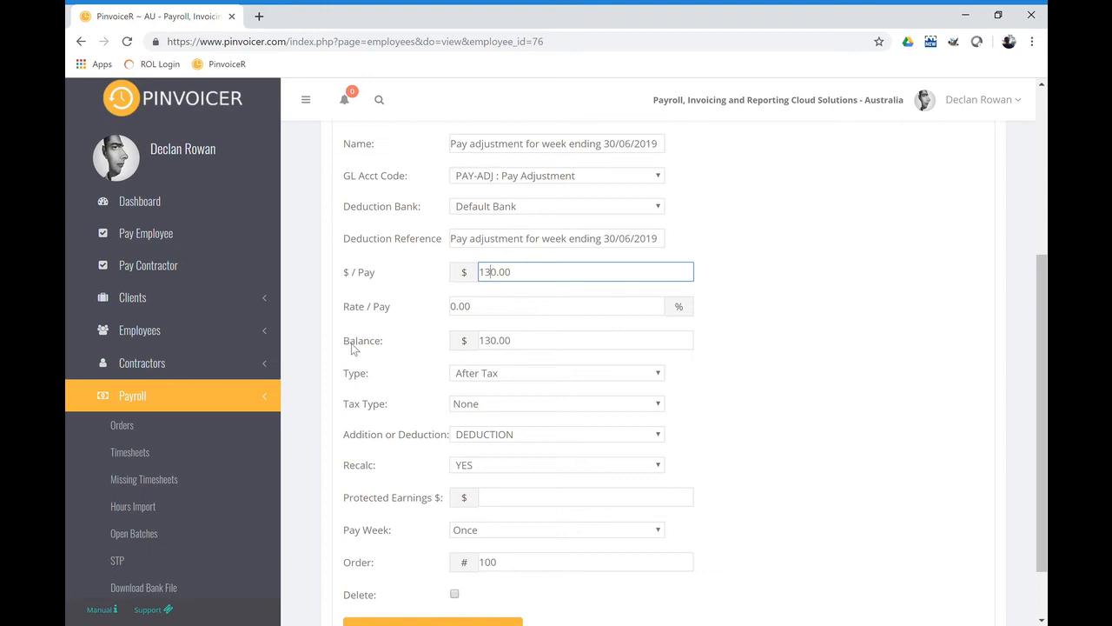
scroll(352, 343, up, 3)
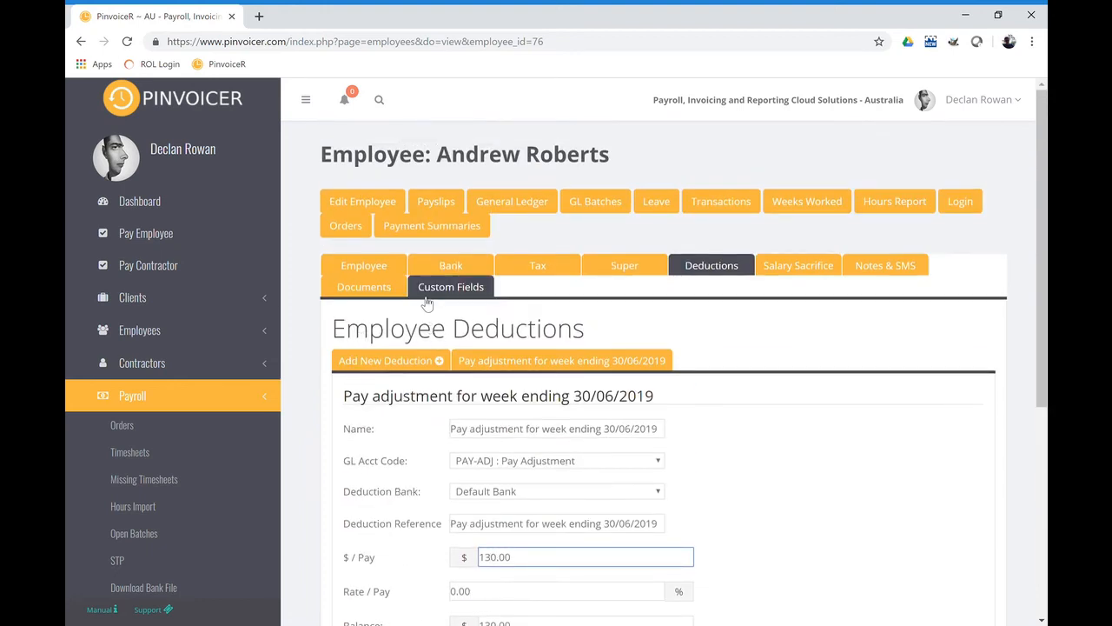
Step: Show the orders for report date 07/07/2019 and open the employee's Boilermaker/Welder order for Walker Commercial
click(149, 430)
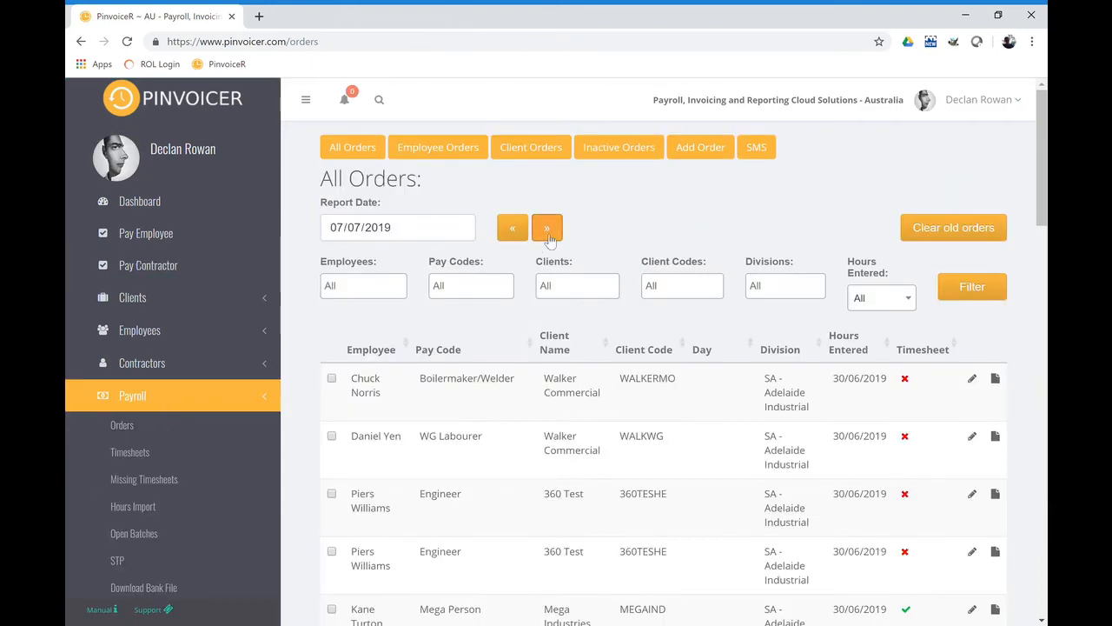
scroll(457, 374, down, 3)
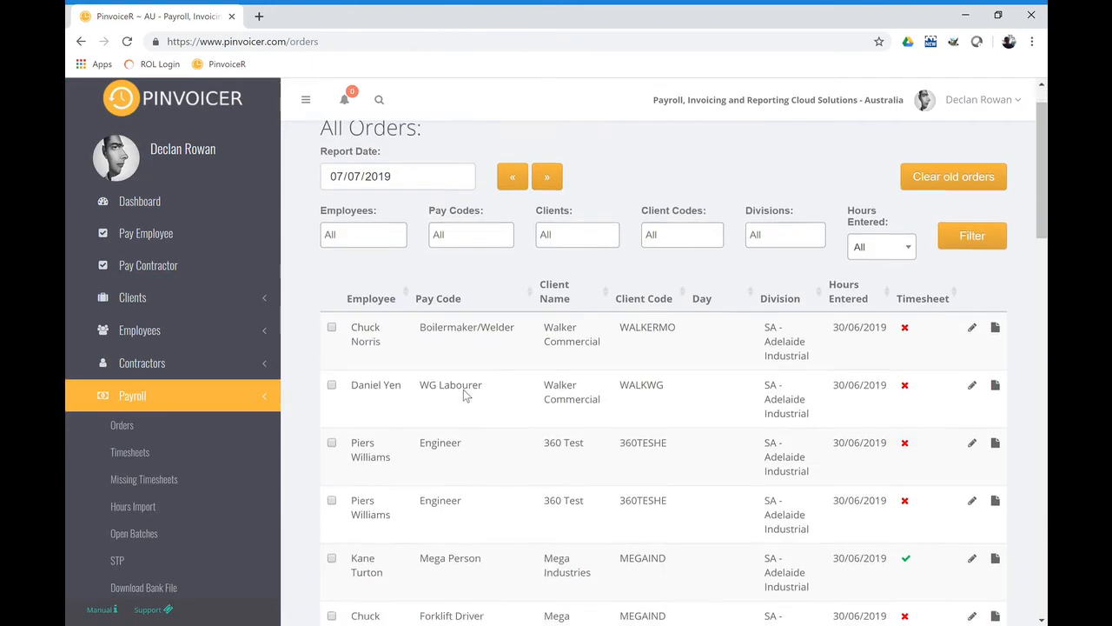
click(367, 516)
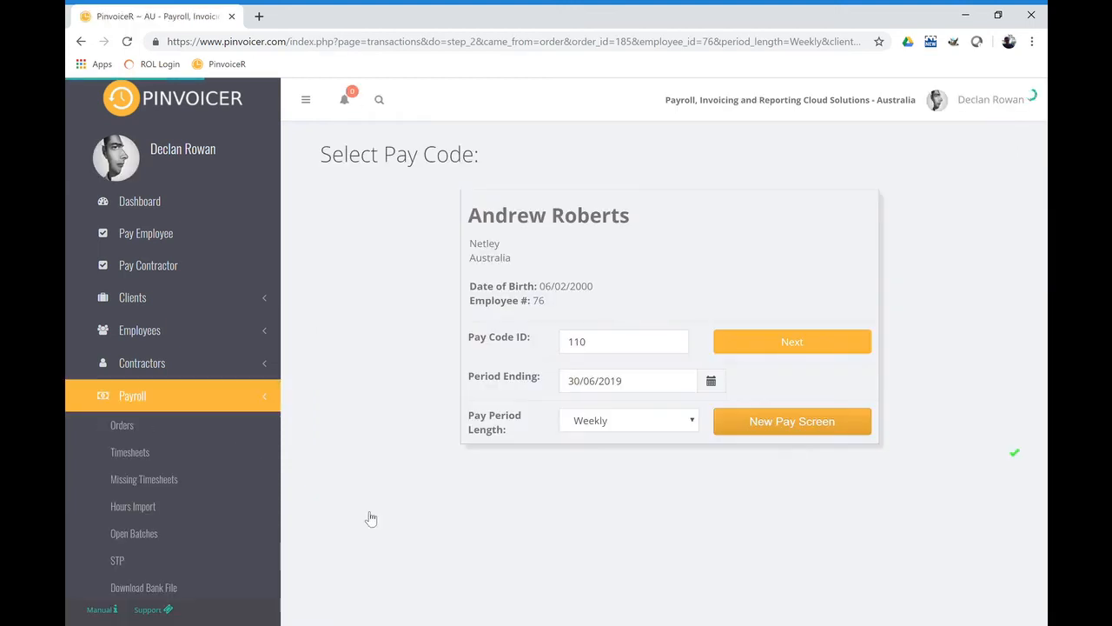
click(735, 422)
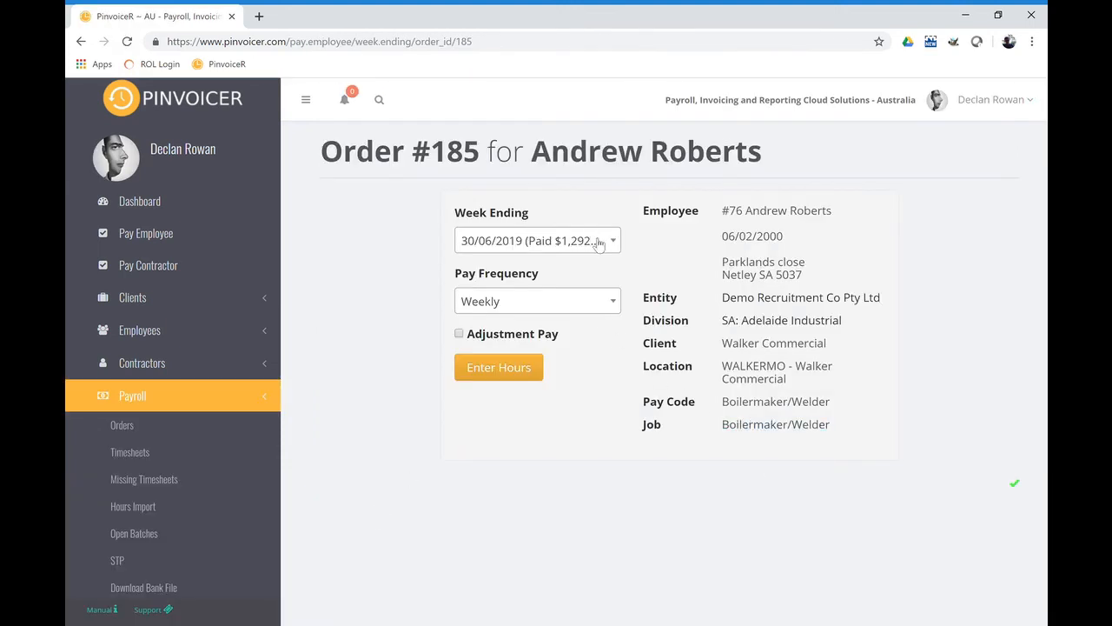
click(608, 241)
click(607, 241)
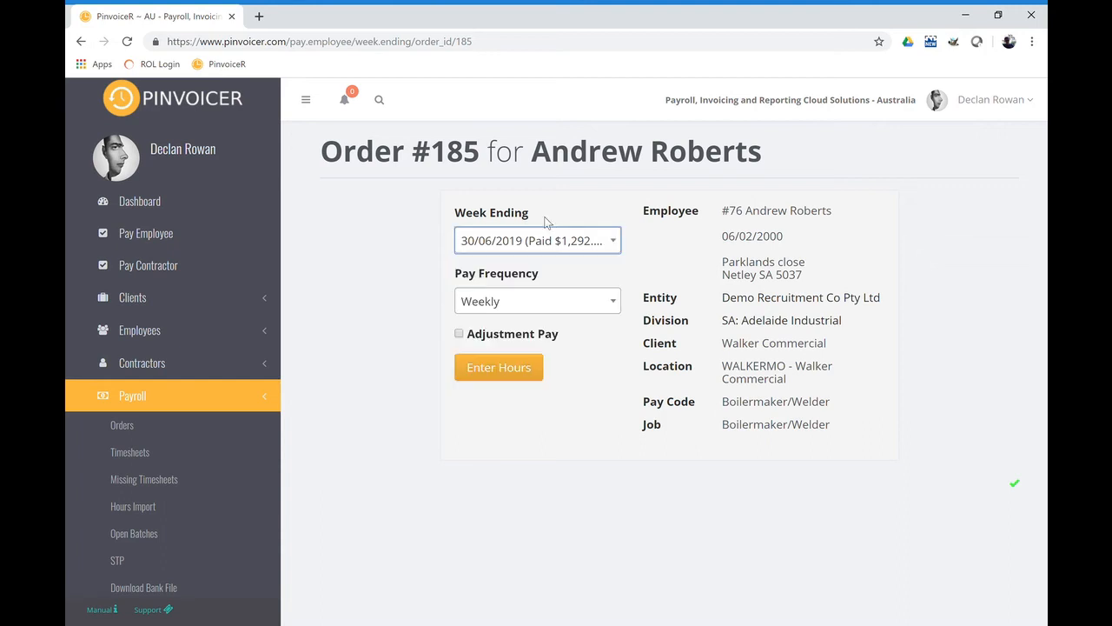
click(78, 41)
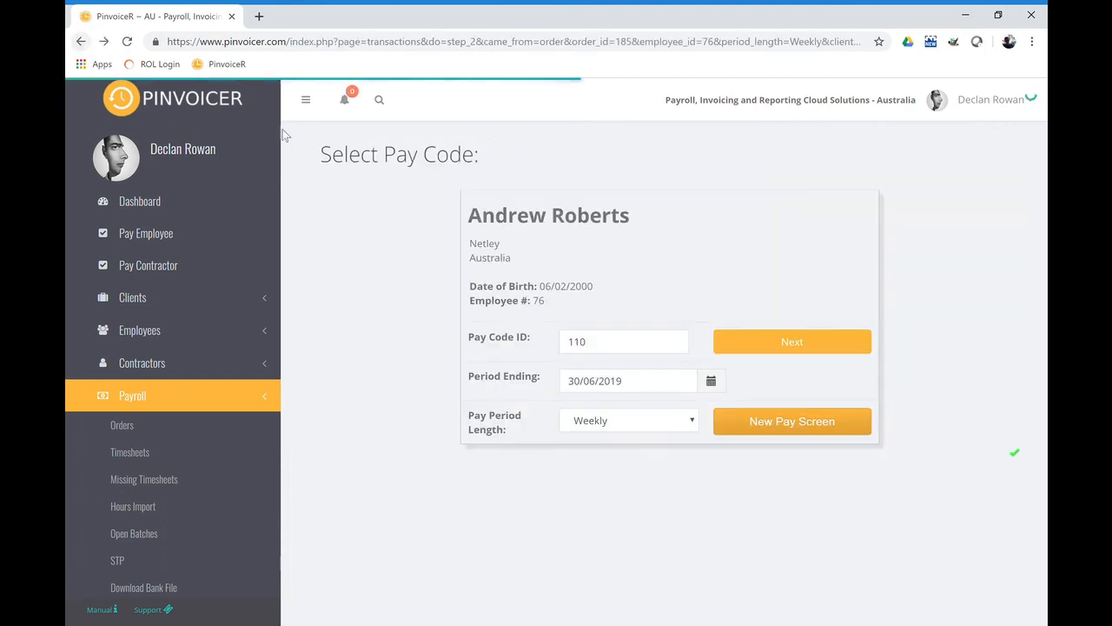
Step: Set the order's period ending to 07/07/2019 and continue to the transaction details
click(661, 388)
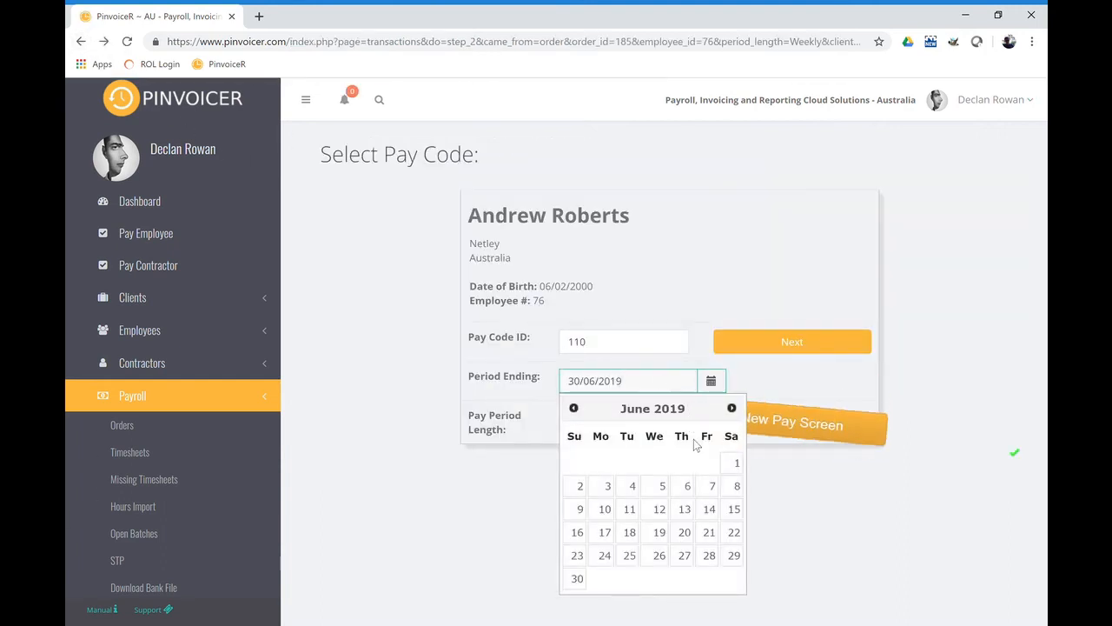
click(732, 408)
click(581, 489)
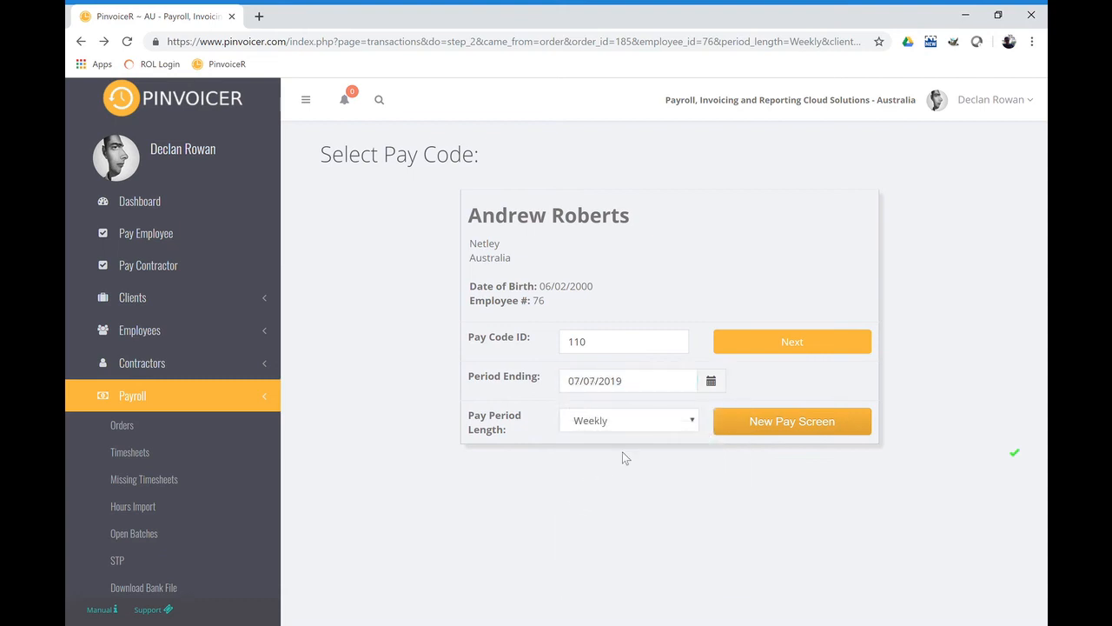
click(795, 344)
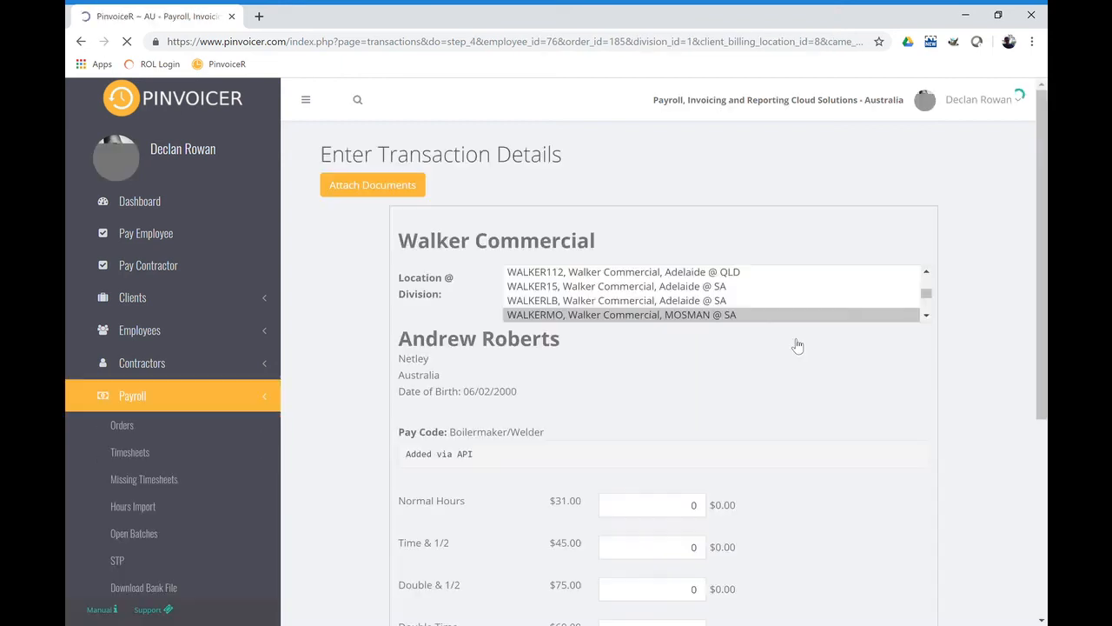
Step: Enter 38 Normal Hours for the Boilermaker/Welder pay code and save the transaction
scroll(696, 357, down, 2)
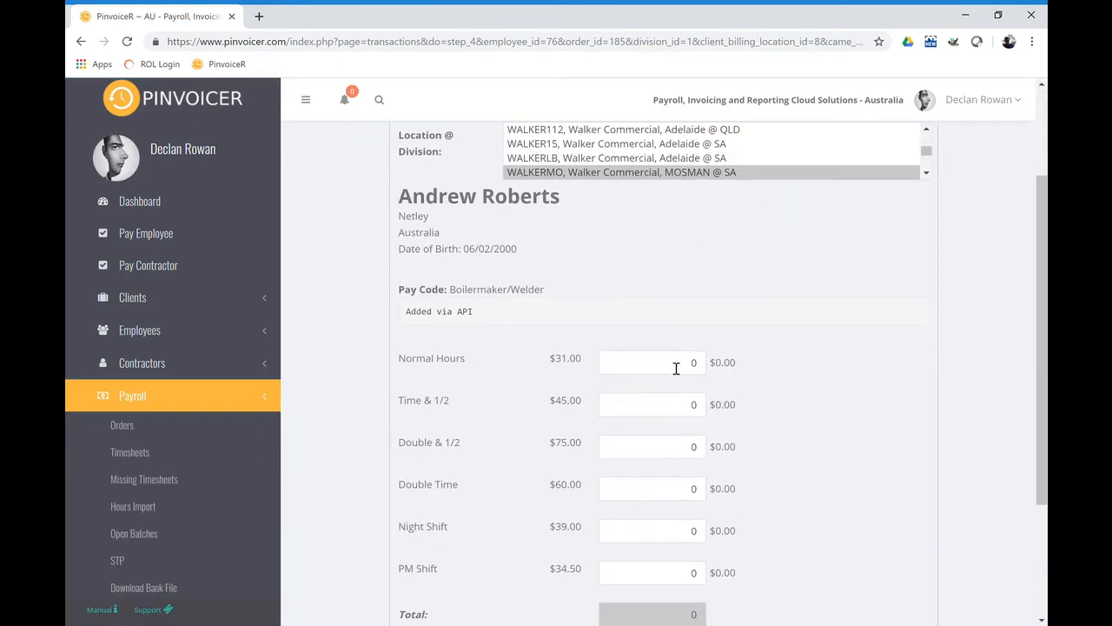
click(673, 363)
text(38)
scroll(730, 374, down, 2)
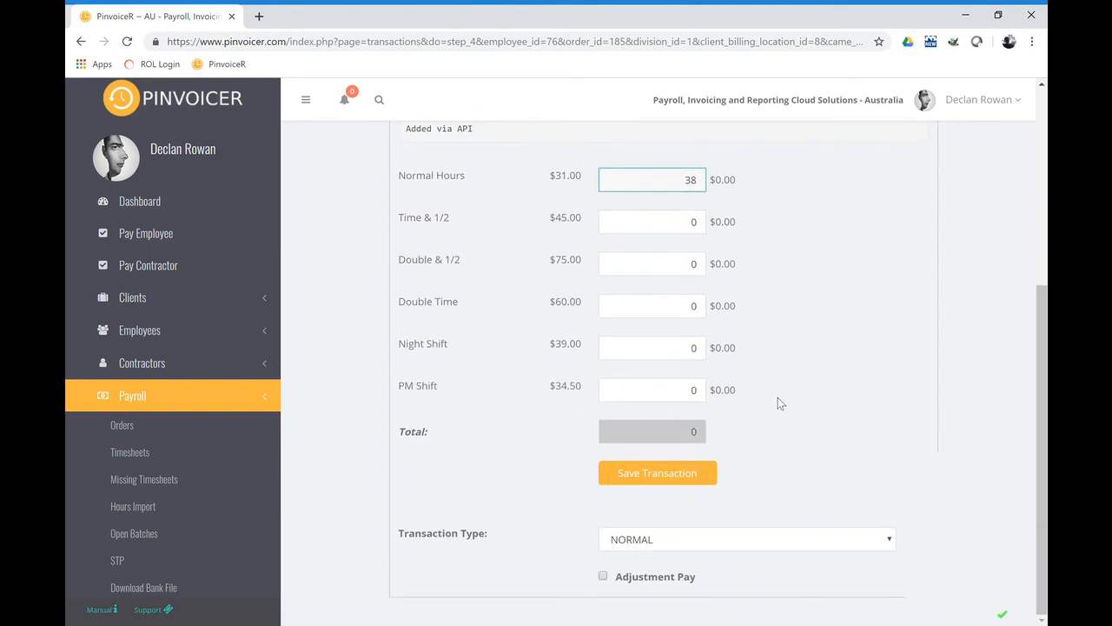
click(679, 481)
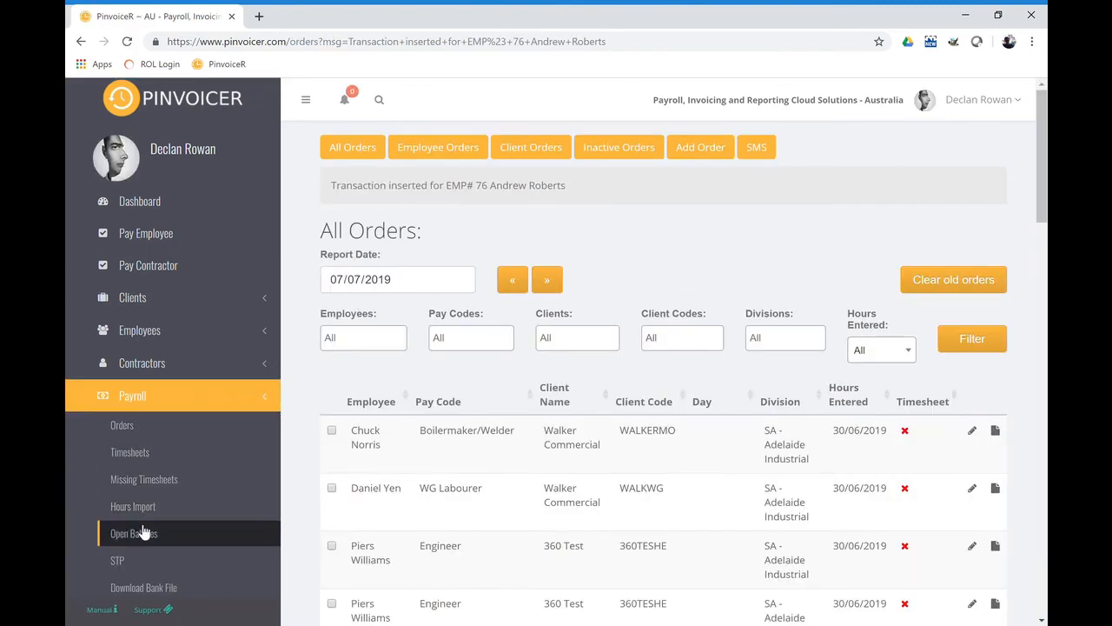
Step: Open the pay report for all divisions in the open 01/07/2019 to 07/07/2019 batch
click(144, 535)
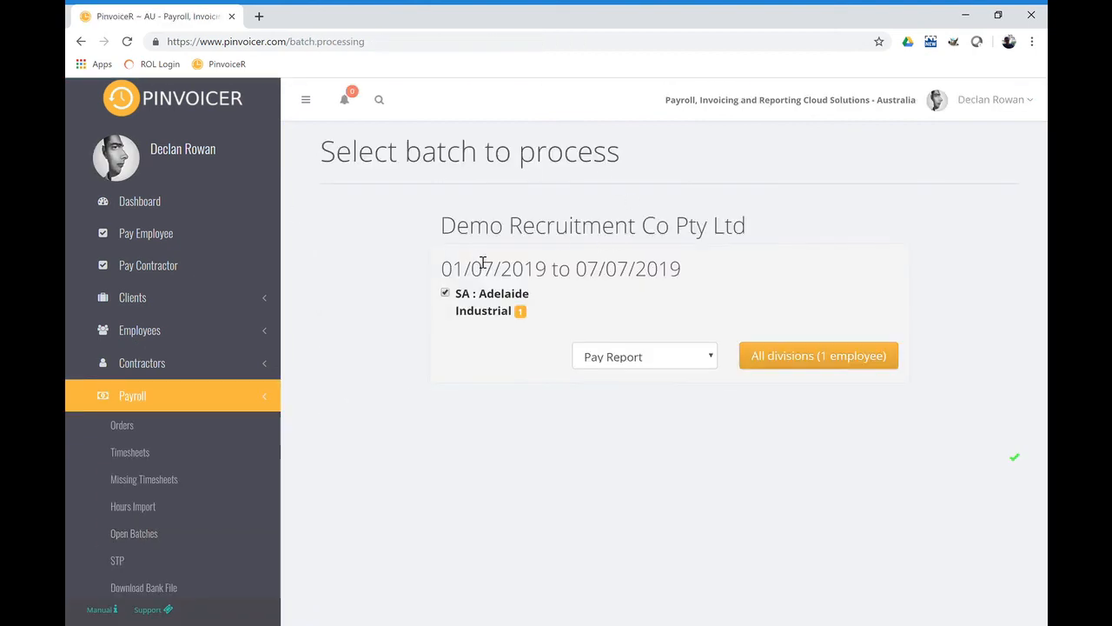
click(803, 365)
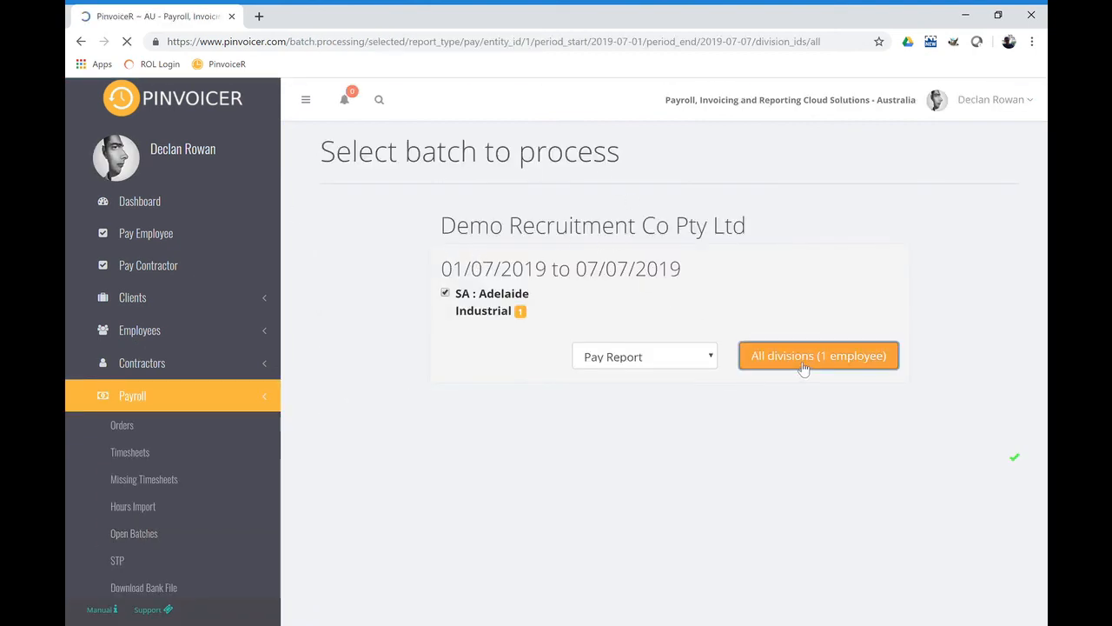
scroll(547, 412, down, 2)
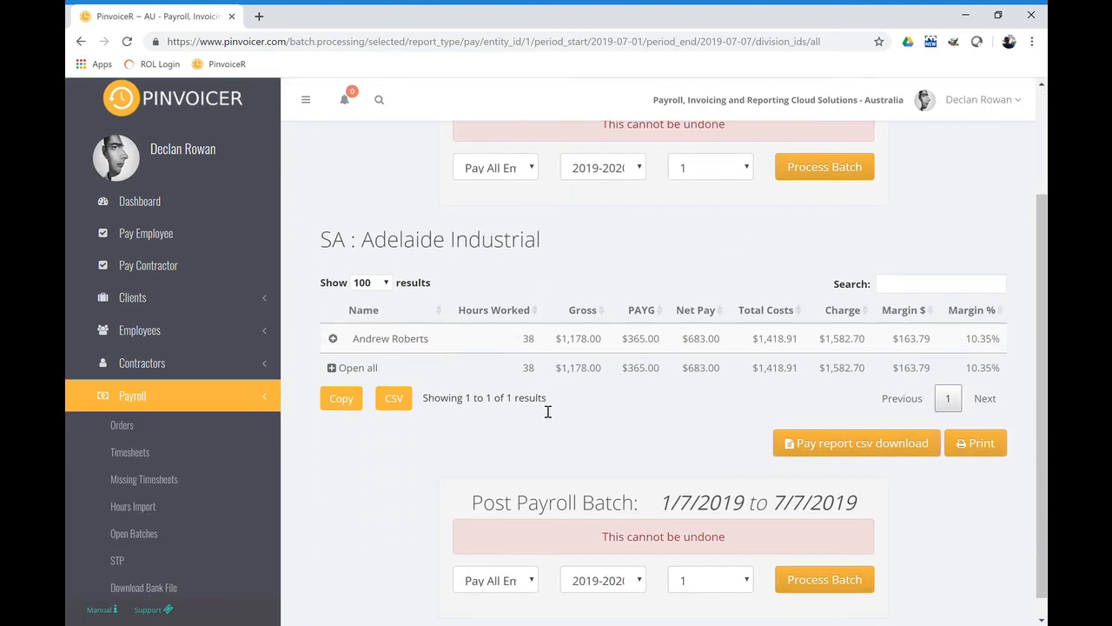
Step: Expand the employee's SA : Adelaide Industrial pay details and examine the PAY-ADJ entry for week ending 30/06/2019 in the ledger breakdown
click(332, 338)
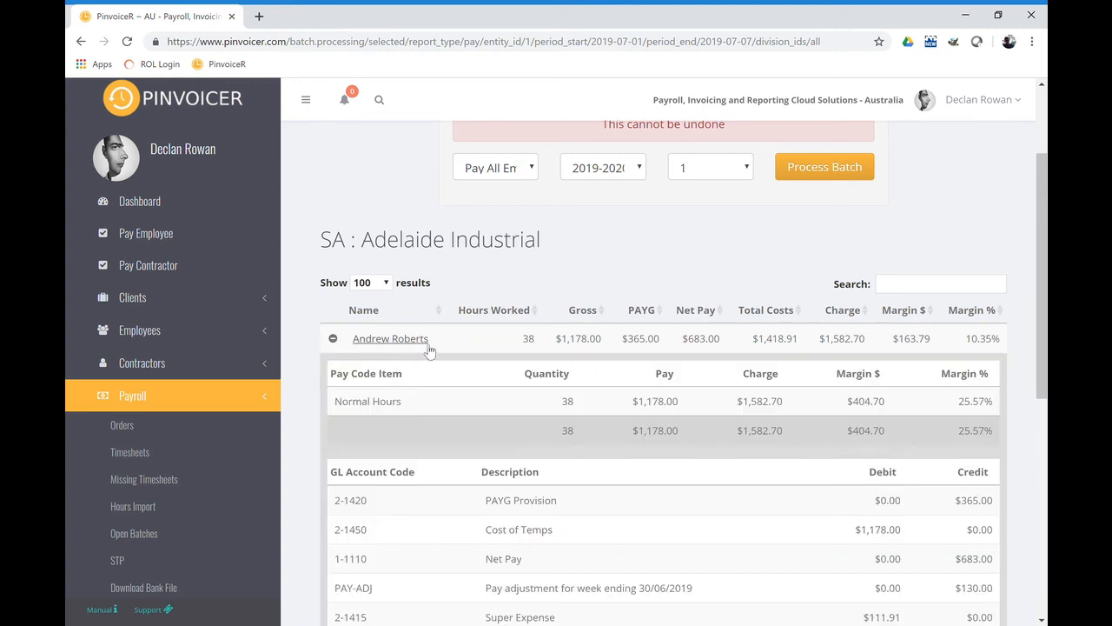
scroll(433, 353, down, 3)
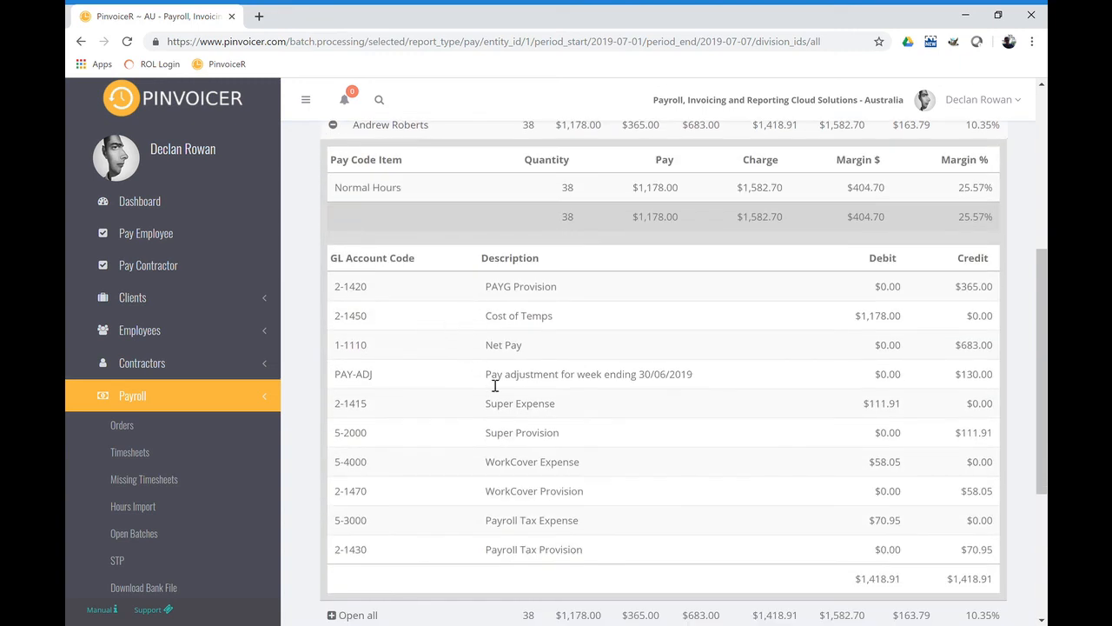
drag(486, 382, 703, 370)
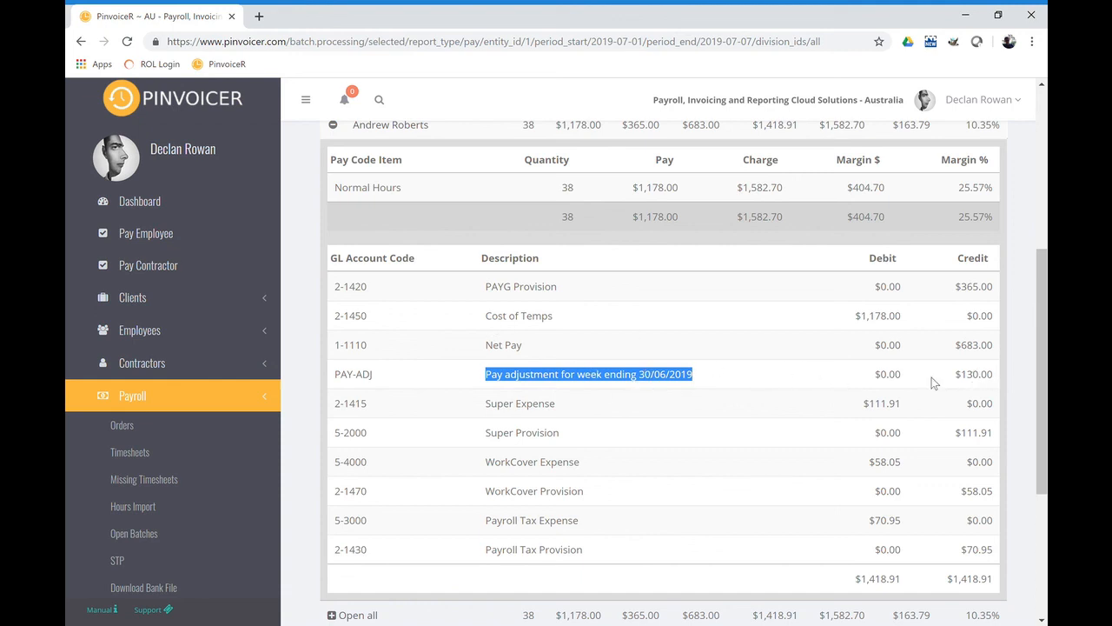
scroll(721, 382, up, 4)
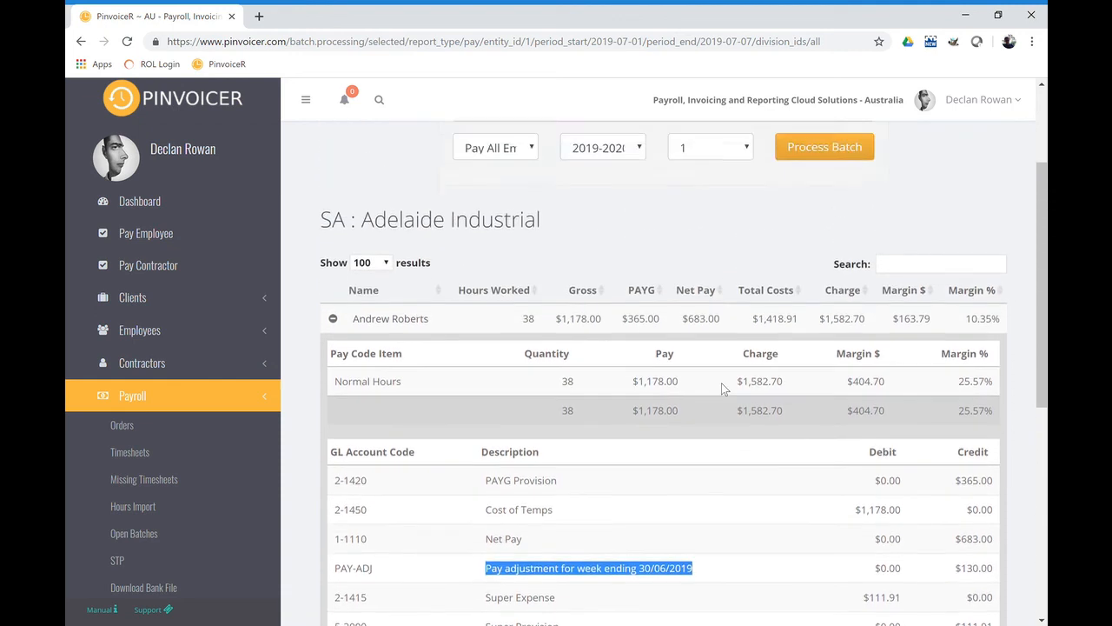
scroll(709, 374, down, 2)
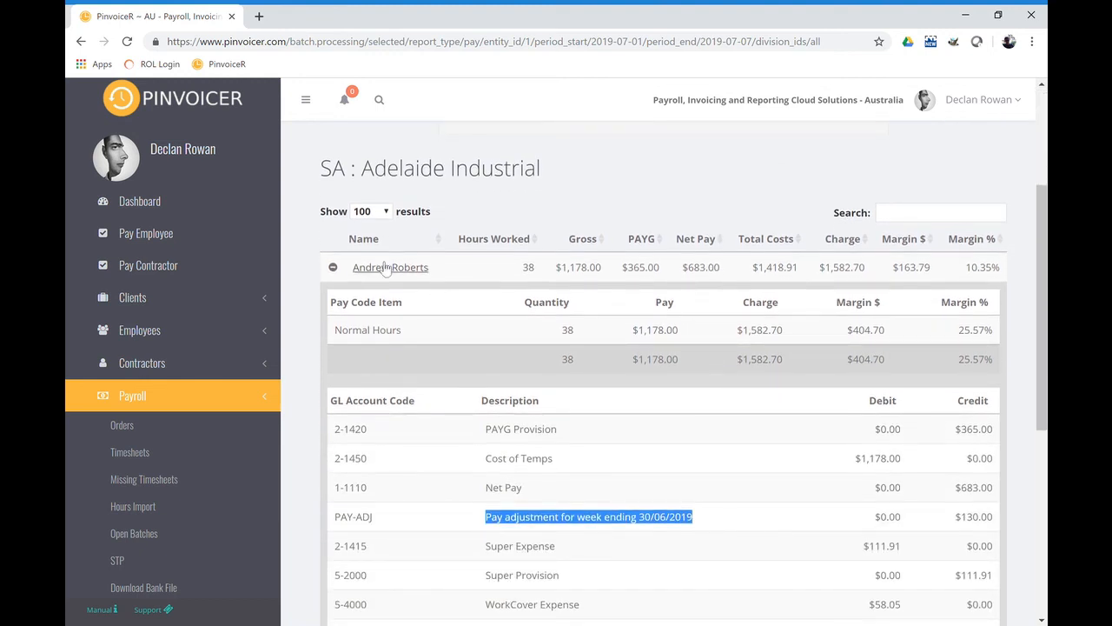